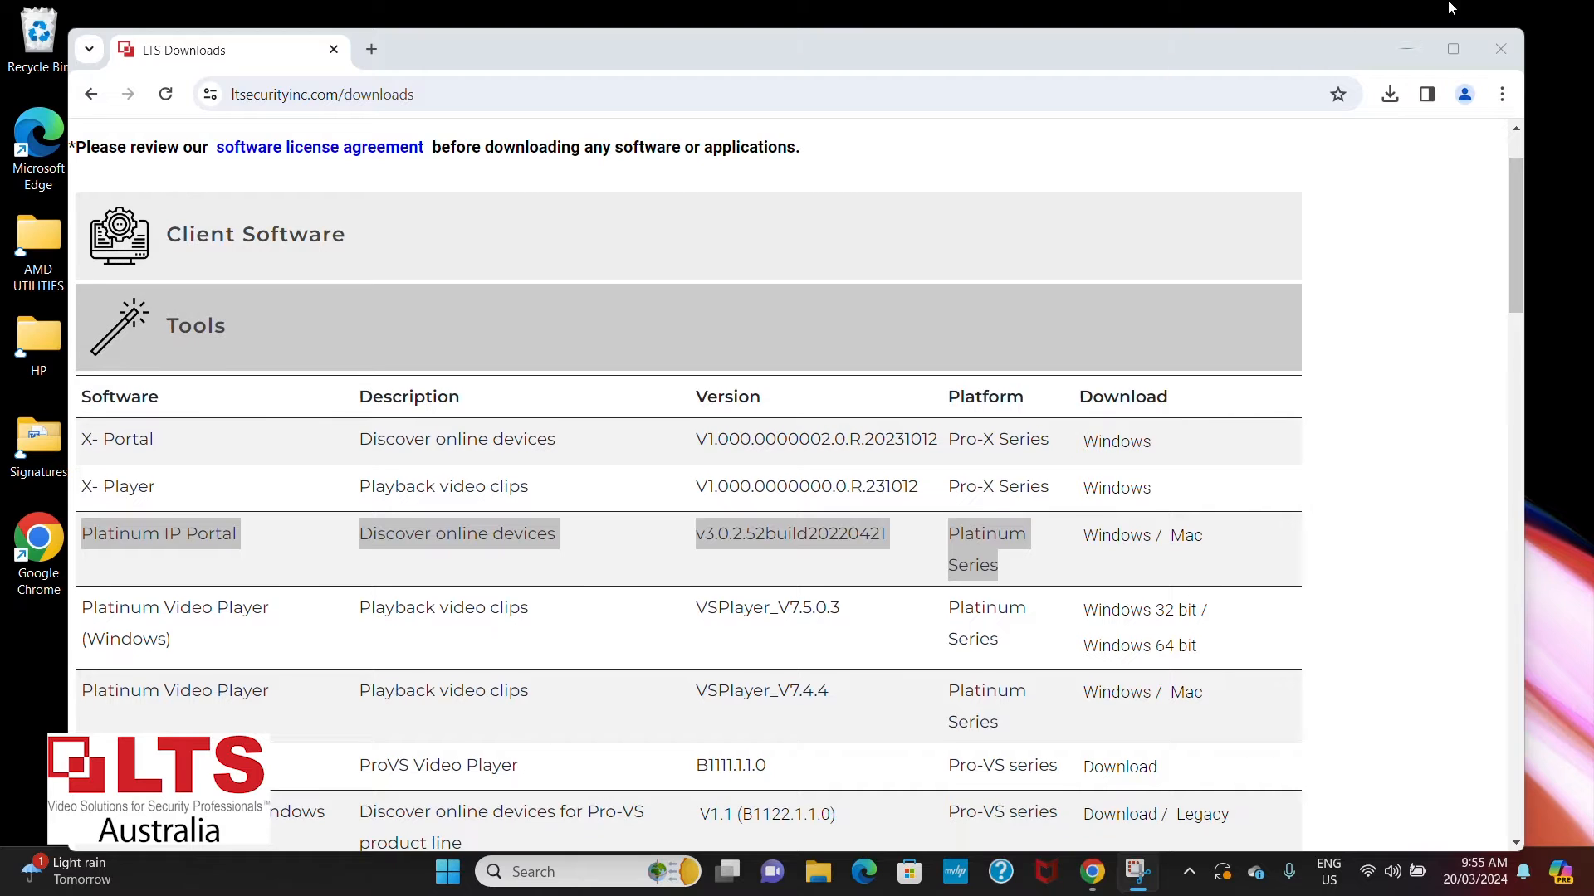
Step: Minimize the browser, launch IP Portal from the desktop and reposition its window
{"action": "left_click", "coordinate": [1411, 49]}
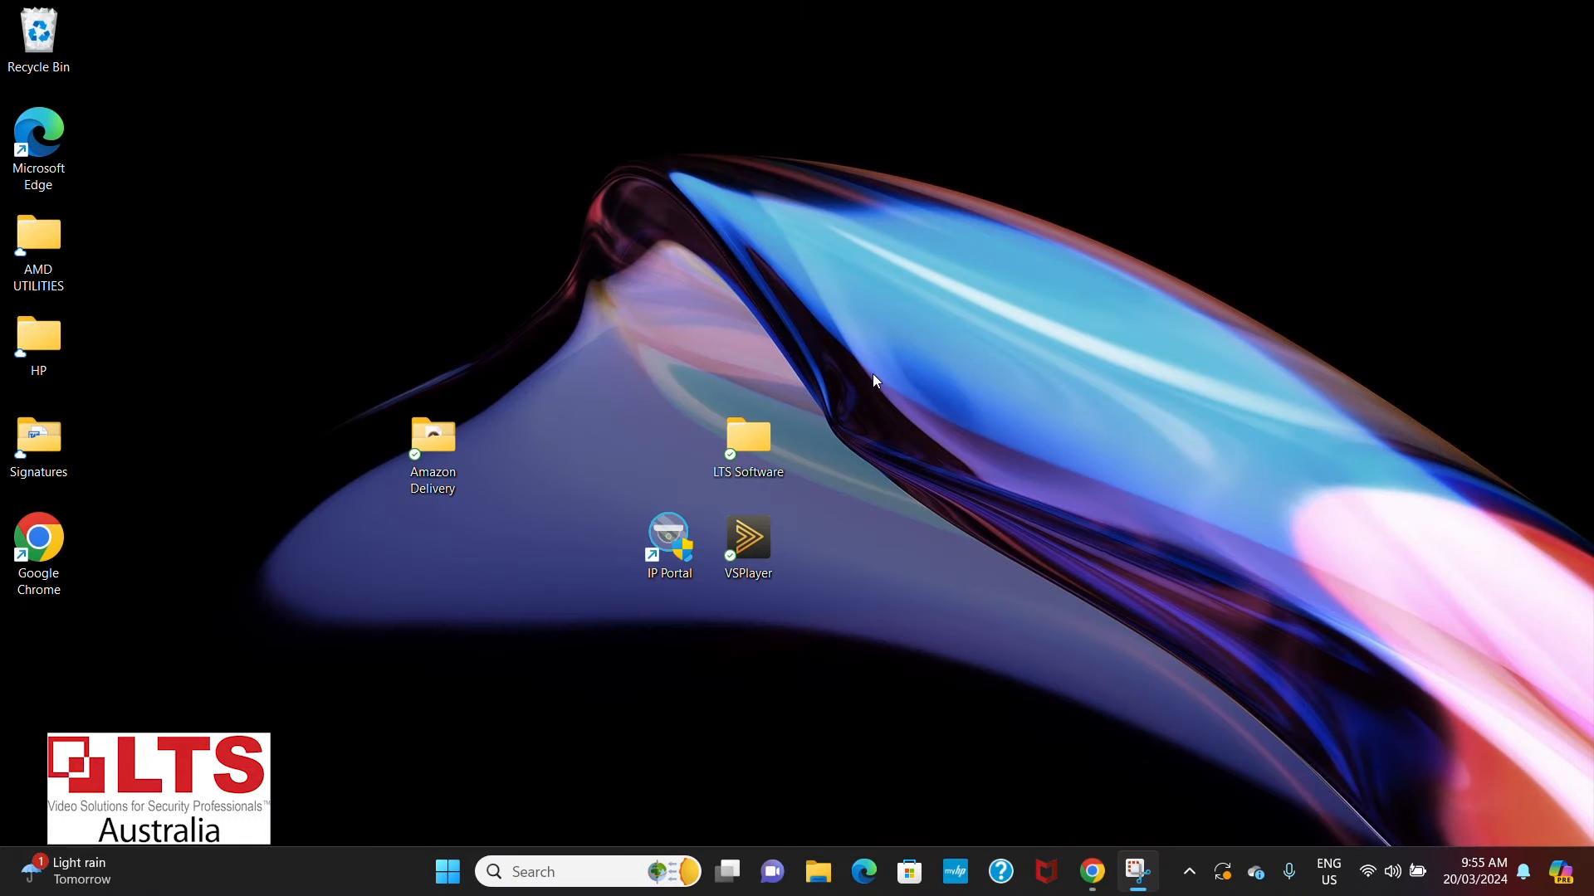
{"action": "double_click", "coordinate": [669, 544]}
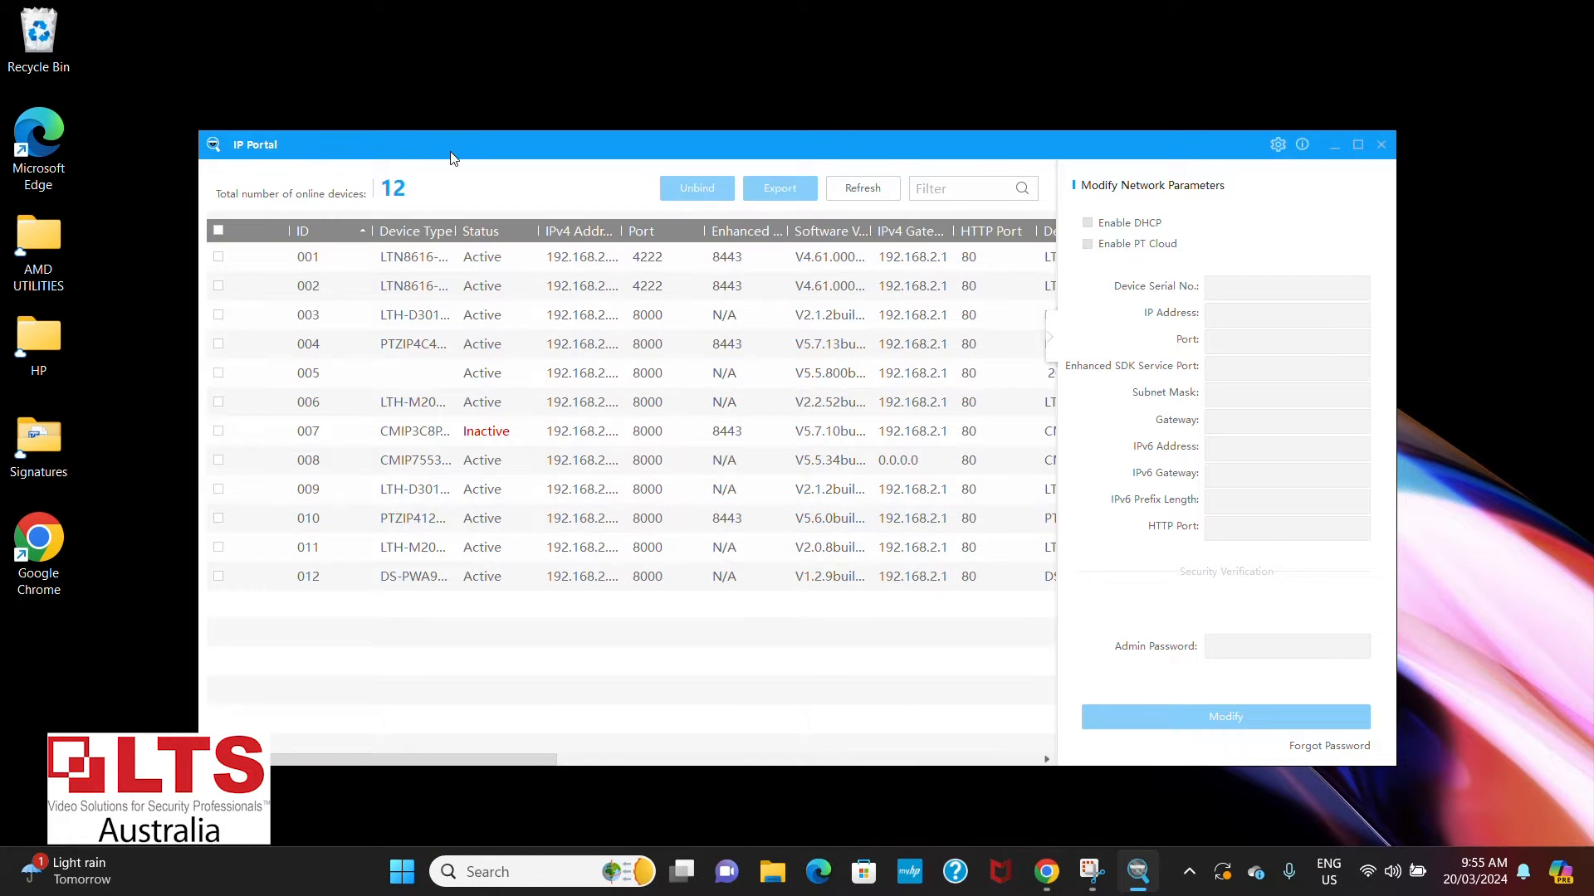
{"action": "left_click_drag", "start_coordinate": [450, 158], "coordinate": [398, 151]}
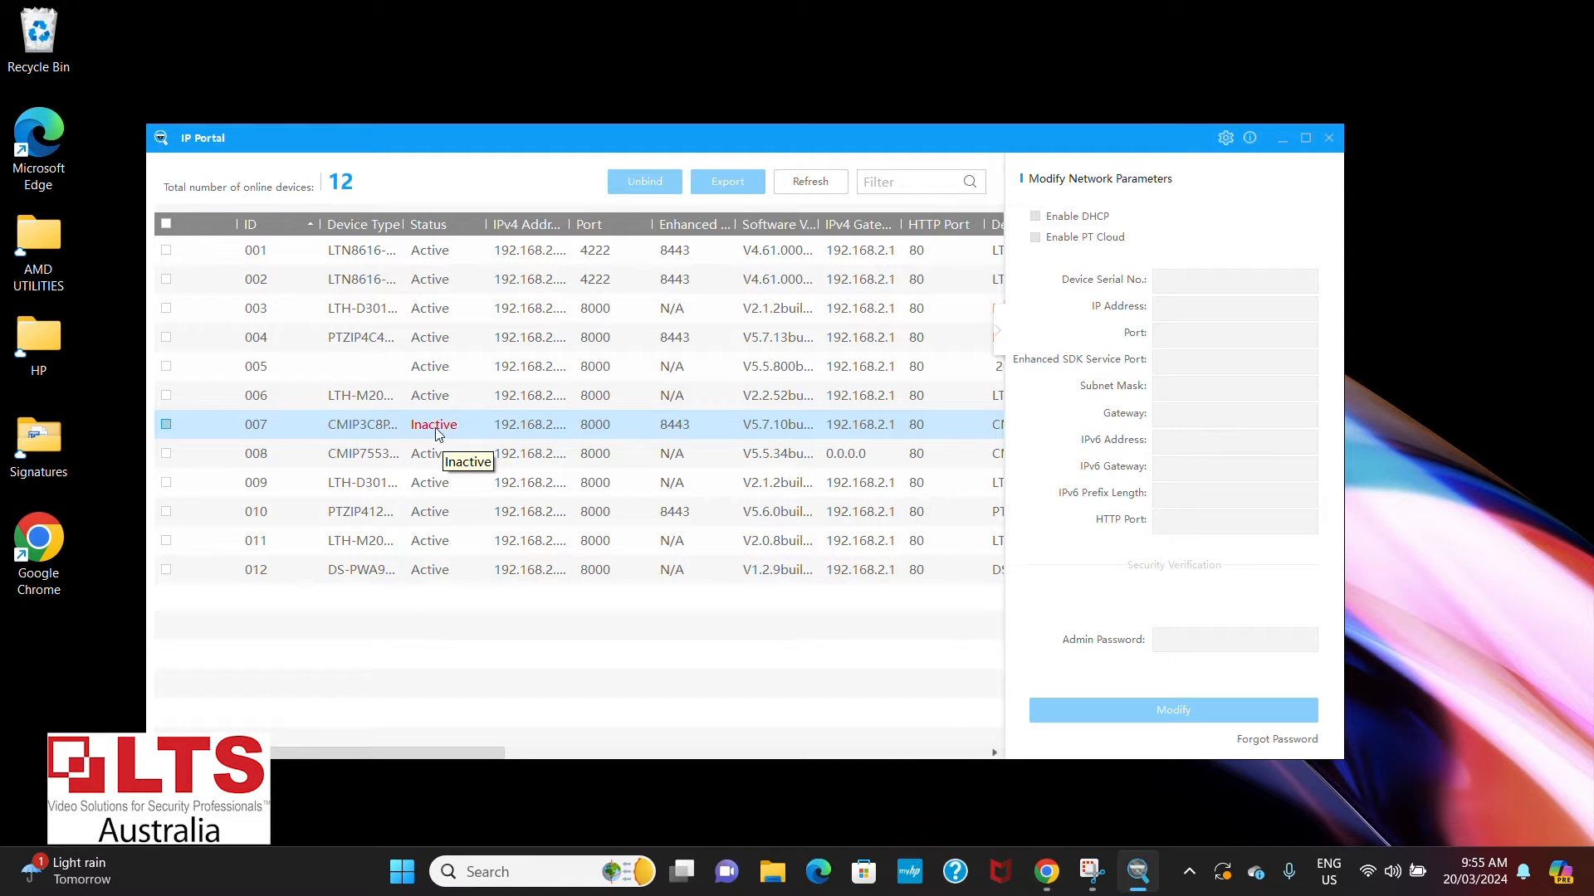
Step: Activate the inactive device 007 by entering and confirming a new device password
{"action": "left_click", "coordinate": [166, 424]}
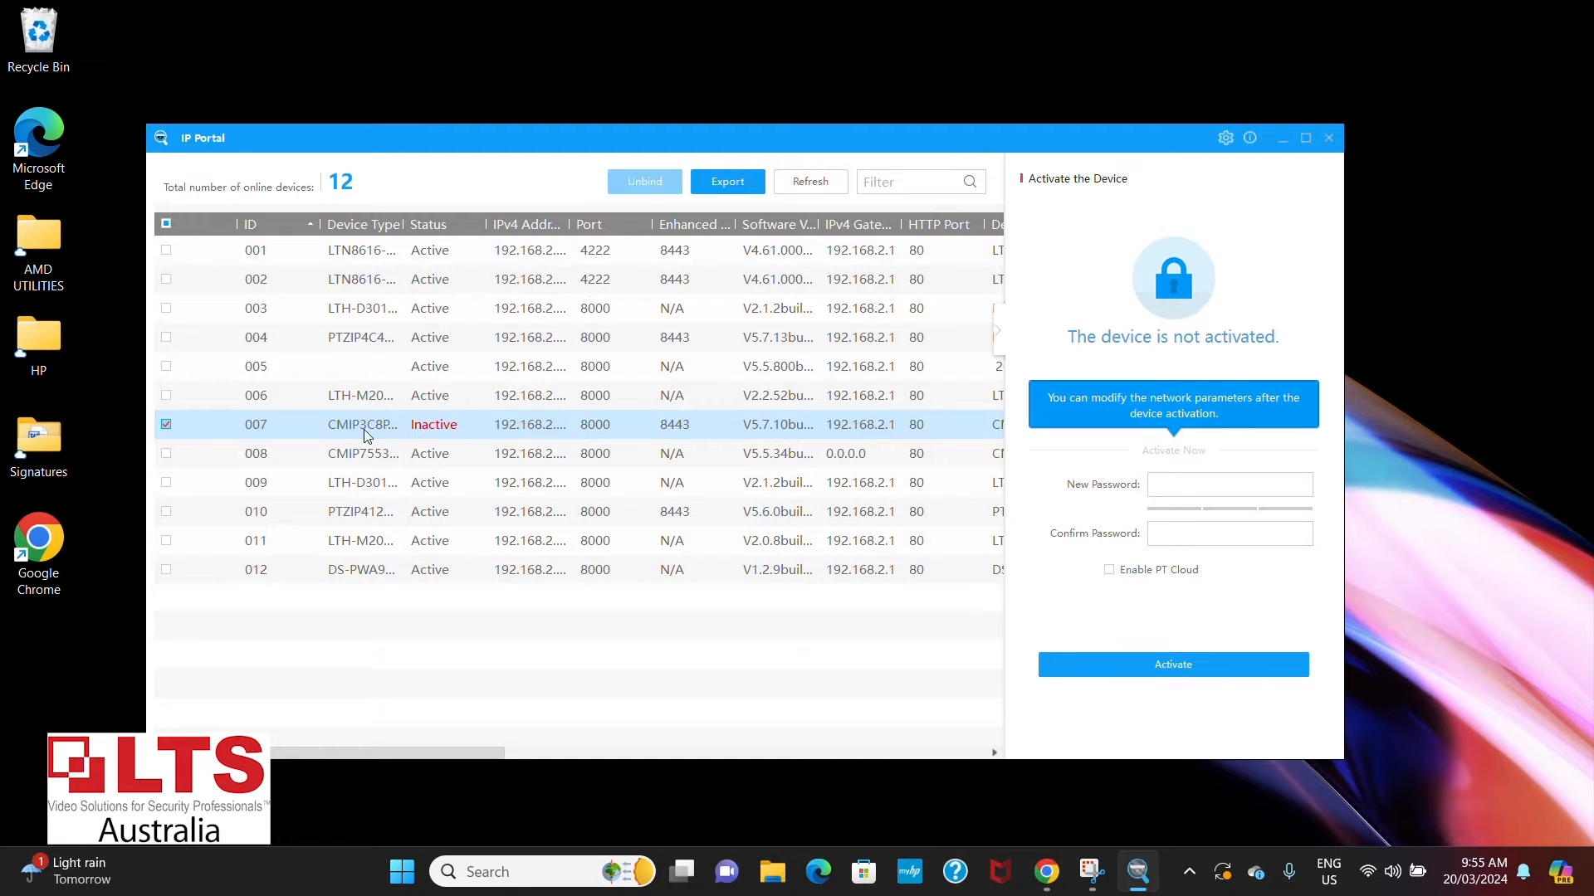
{"action": "left_click", "coordinate": [1173, 477]}
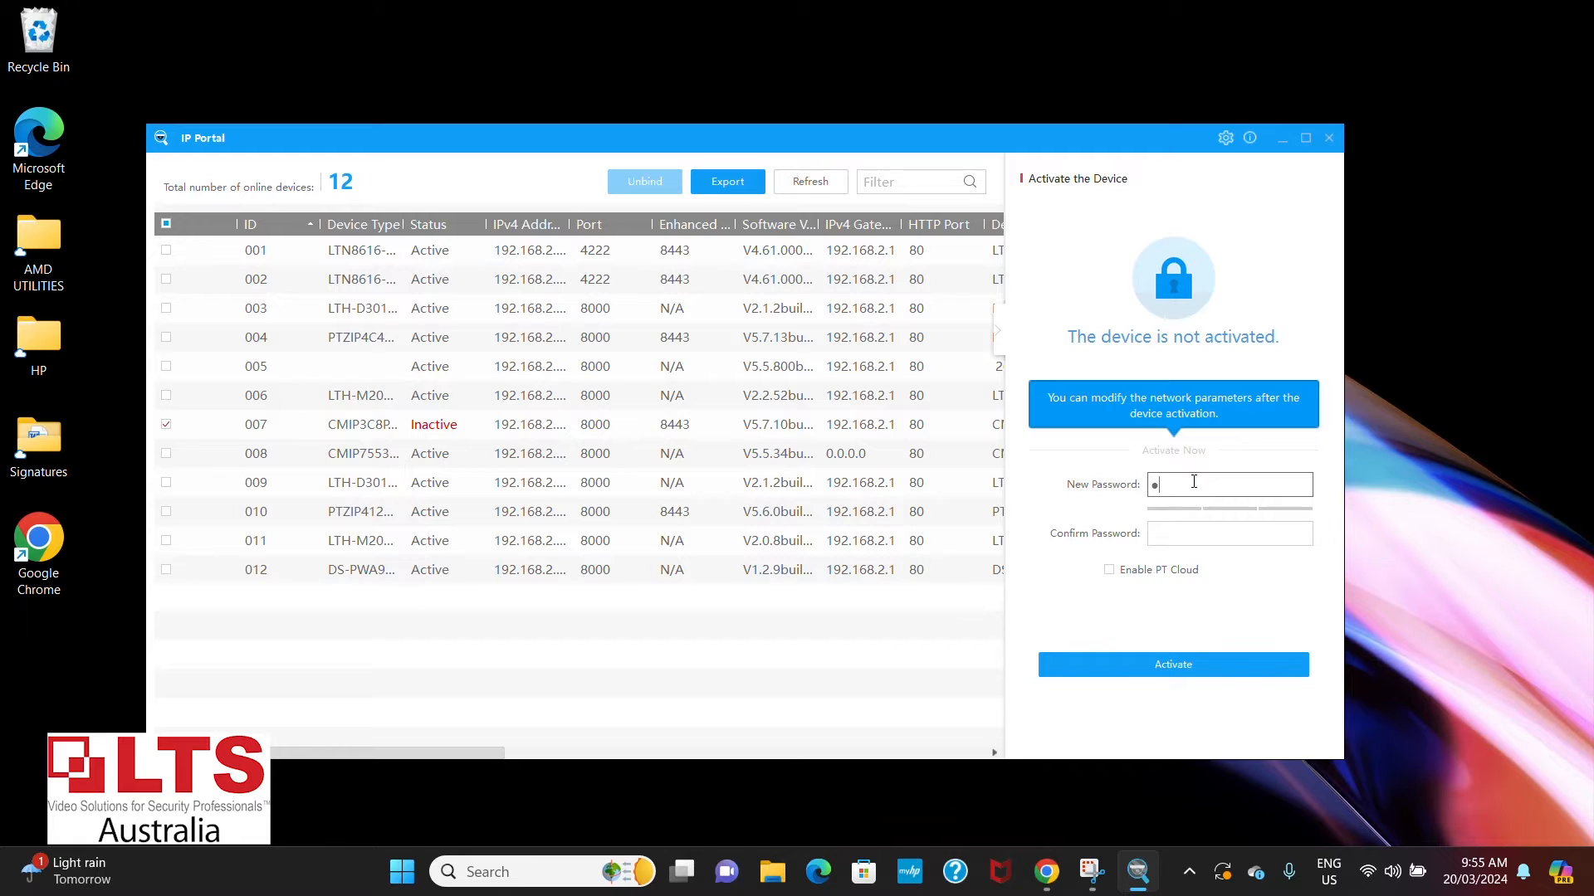
{"action": "type", "text": "••••••••"}
{"action": "key", "text": "Tab"}
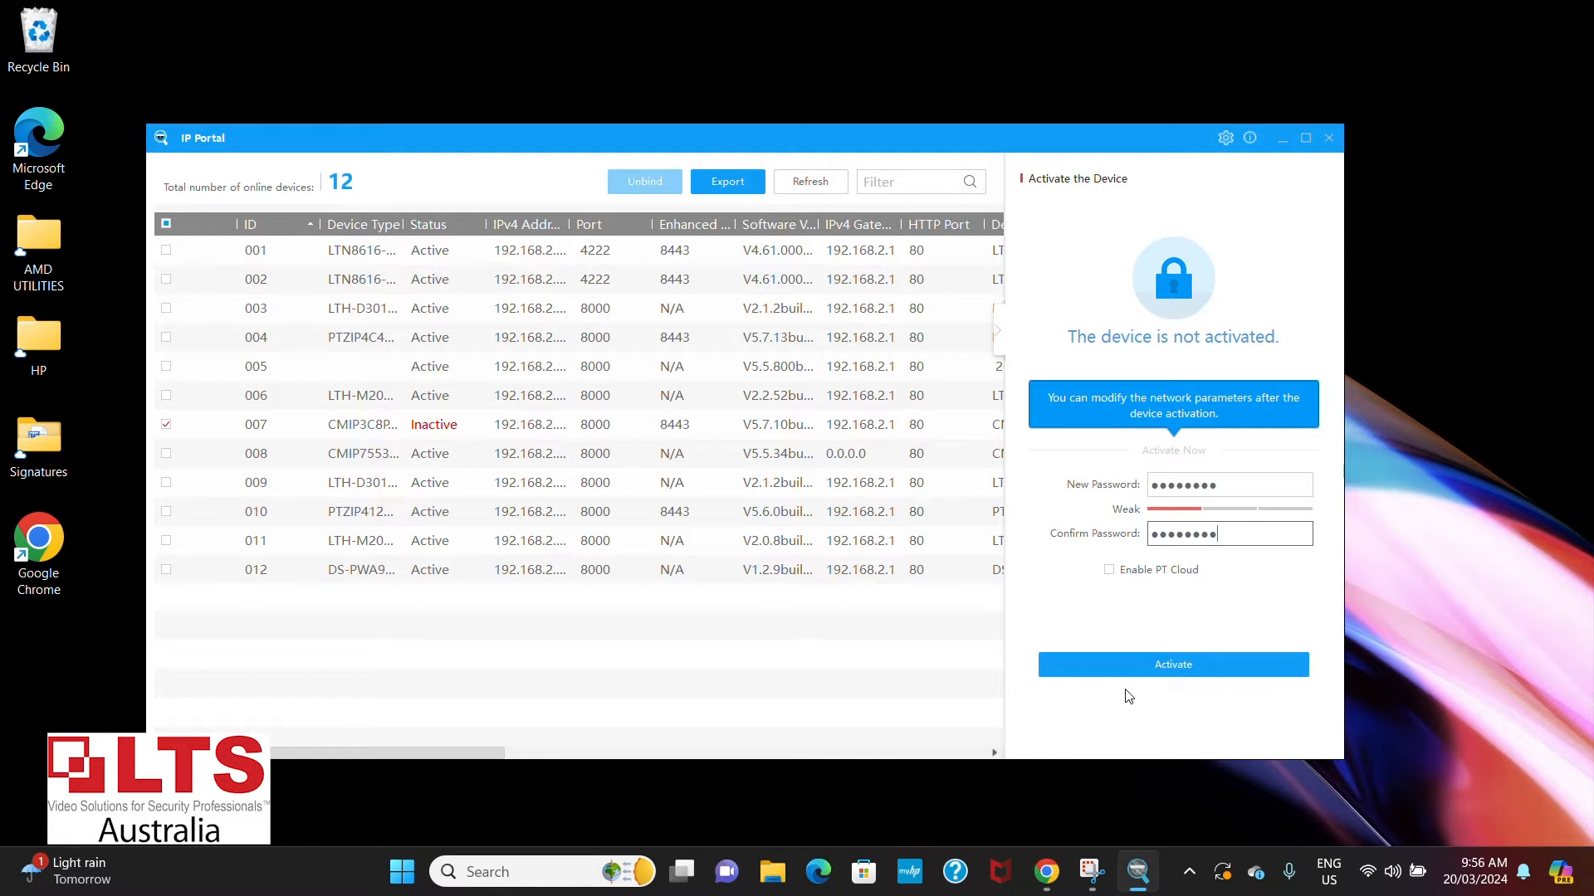
{"action": "left_click", "coordinate": [1167, 663]}
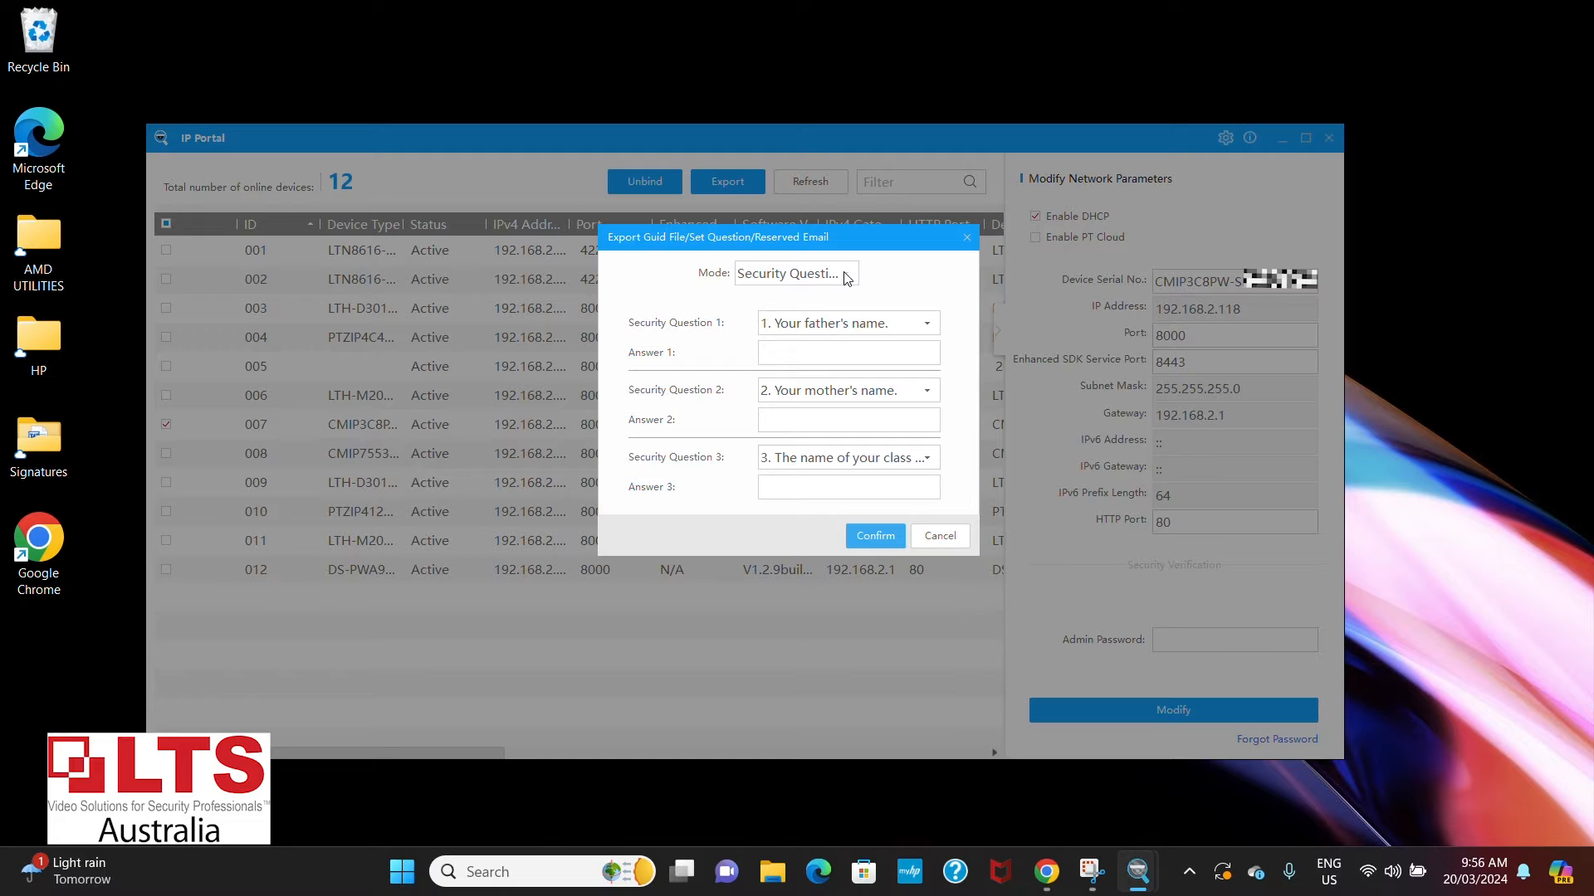
Step: Check the first security question's options and close the security question setup without entering any answers
{"action": "left_click", "coordinate": [869, 326]}
{"action": "left_click", "coordinate": [869, 326]}
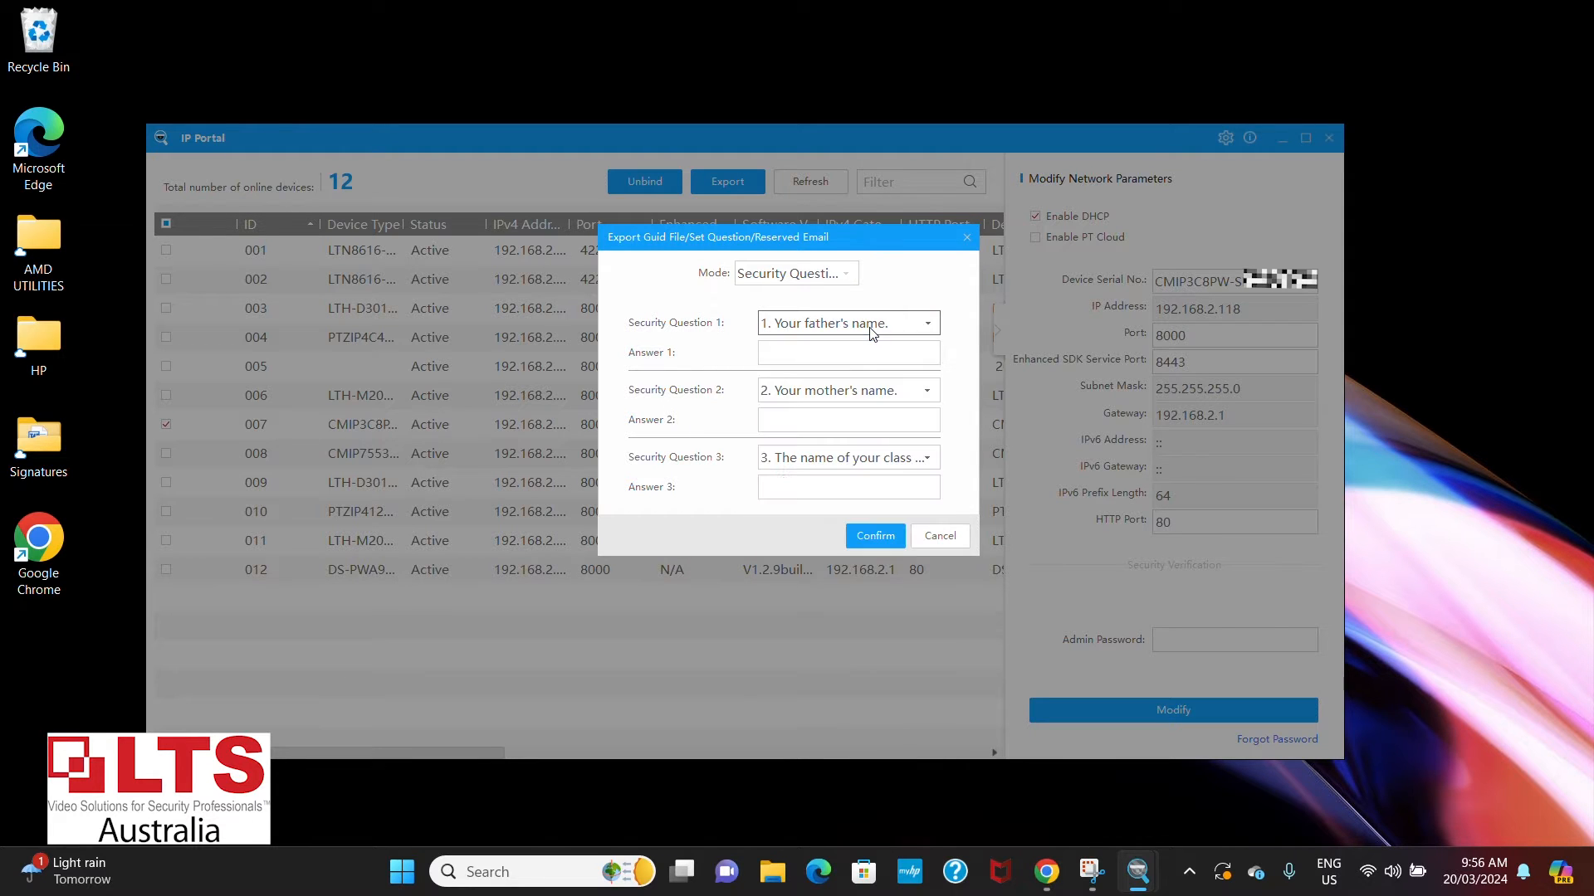
{"action": "left_click", "coordinate": [848, 357]}
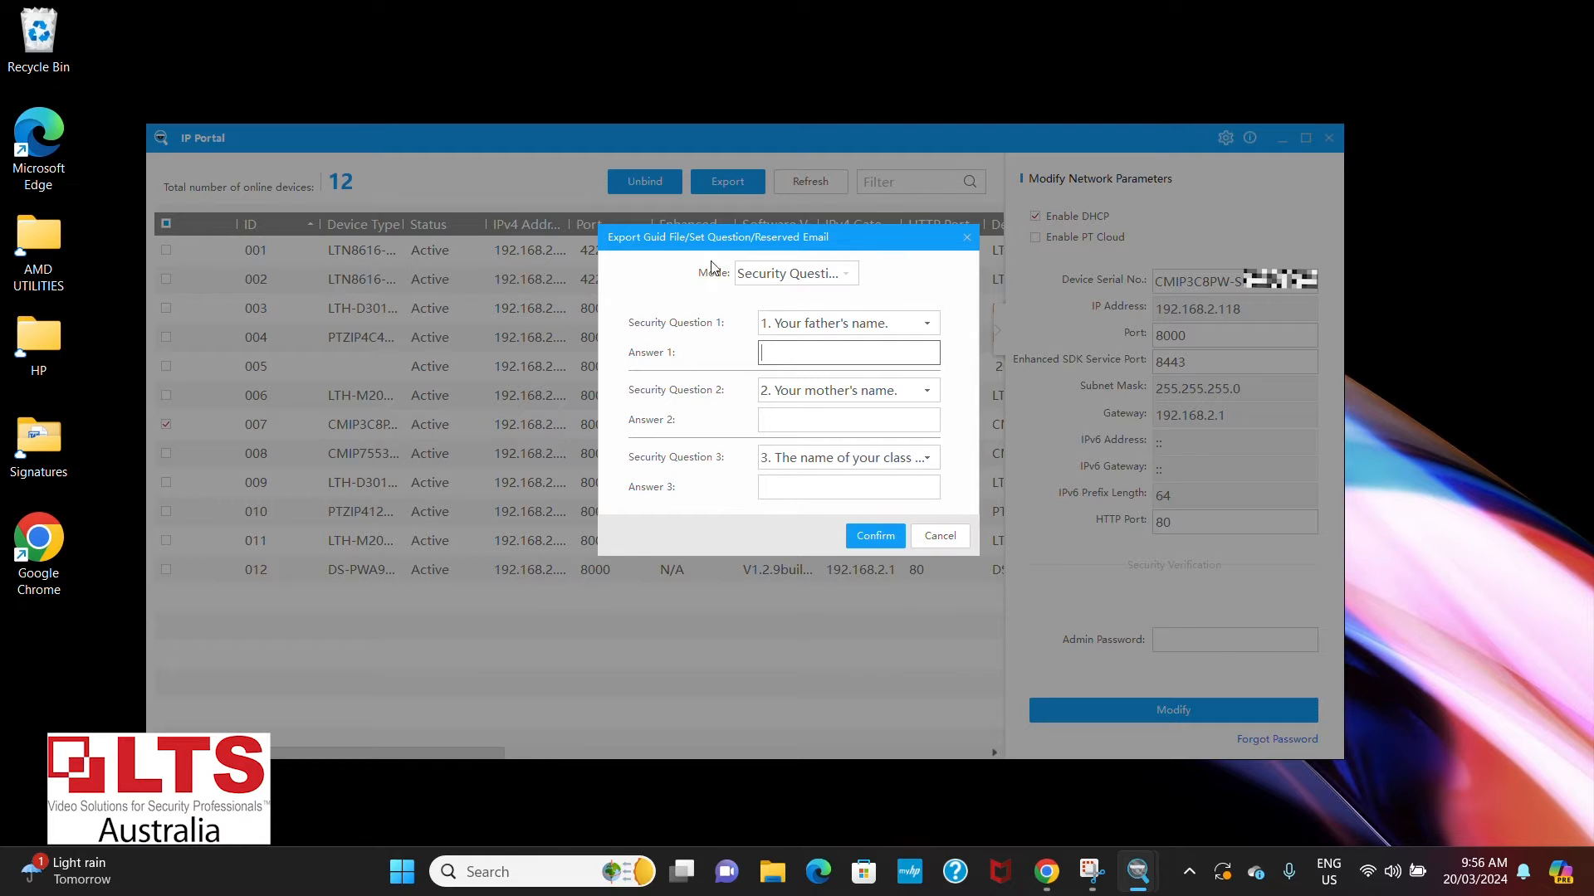
{"action": "left_click", "coordinate": [964, 240]}
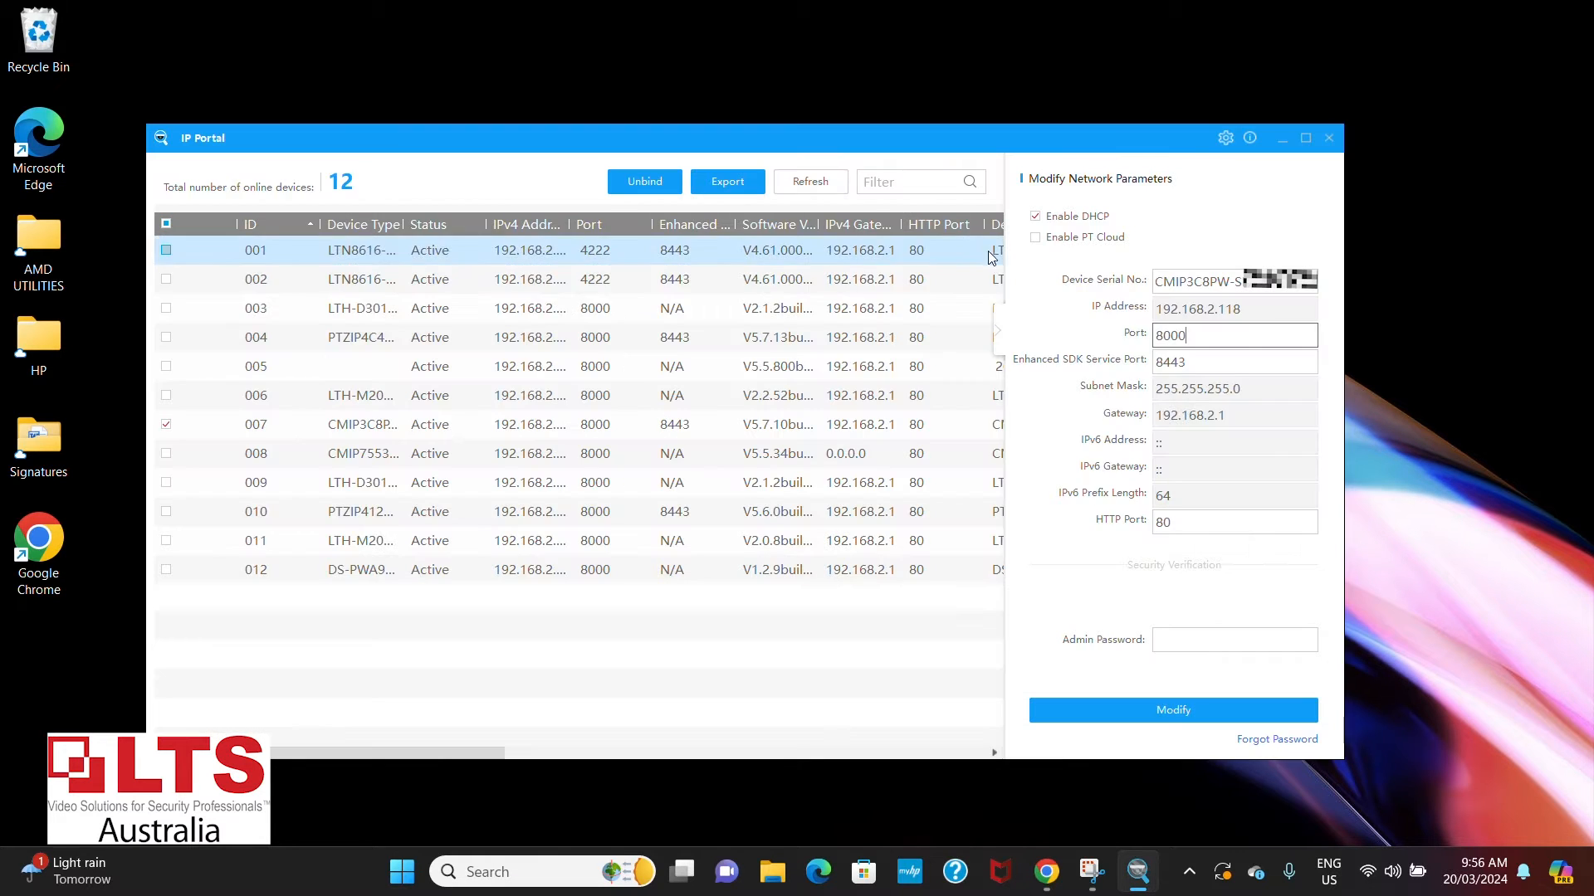
Step: Widen the IPv4 Address column in the device list to show the full addresses
{"action": "left_click", "coordinate": [174, 426]}
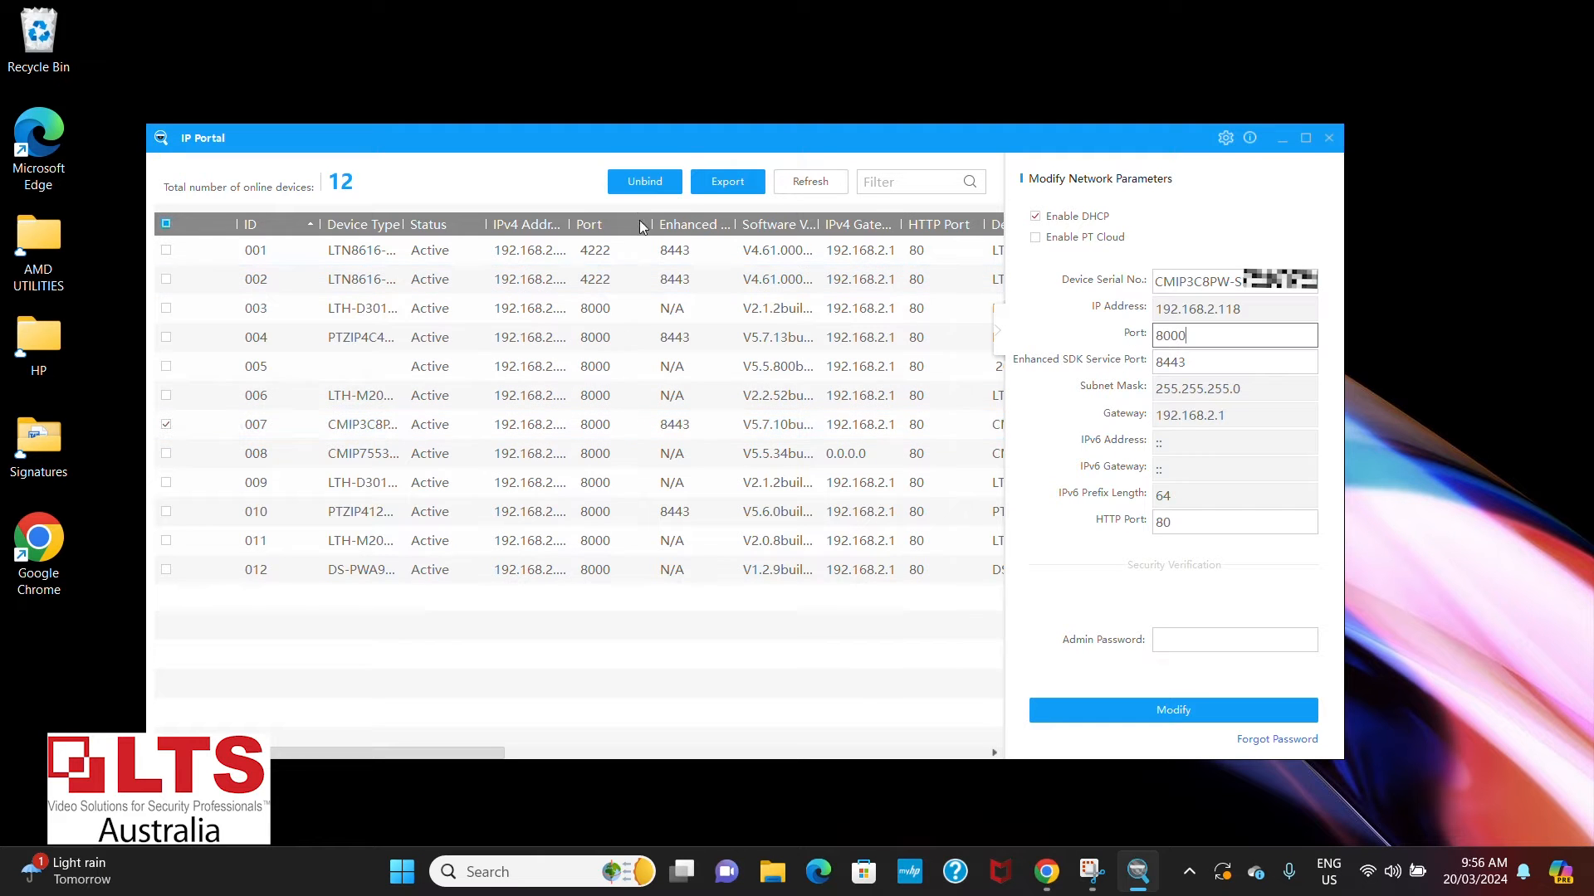
{"action": "left_click_drag", "start_coordinate": [575, 224], "coordinate": [603, 225]}
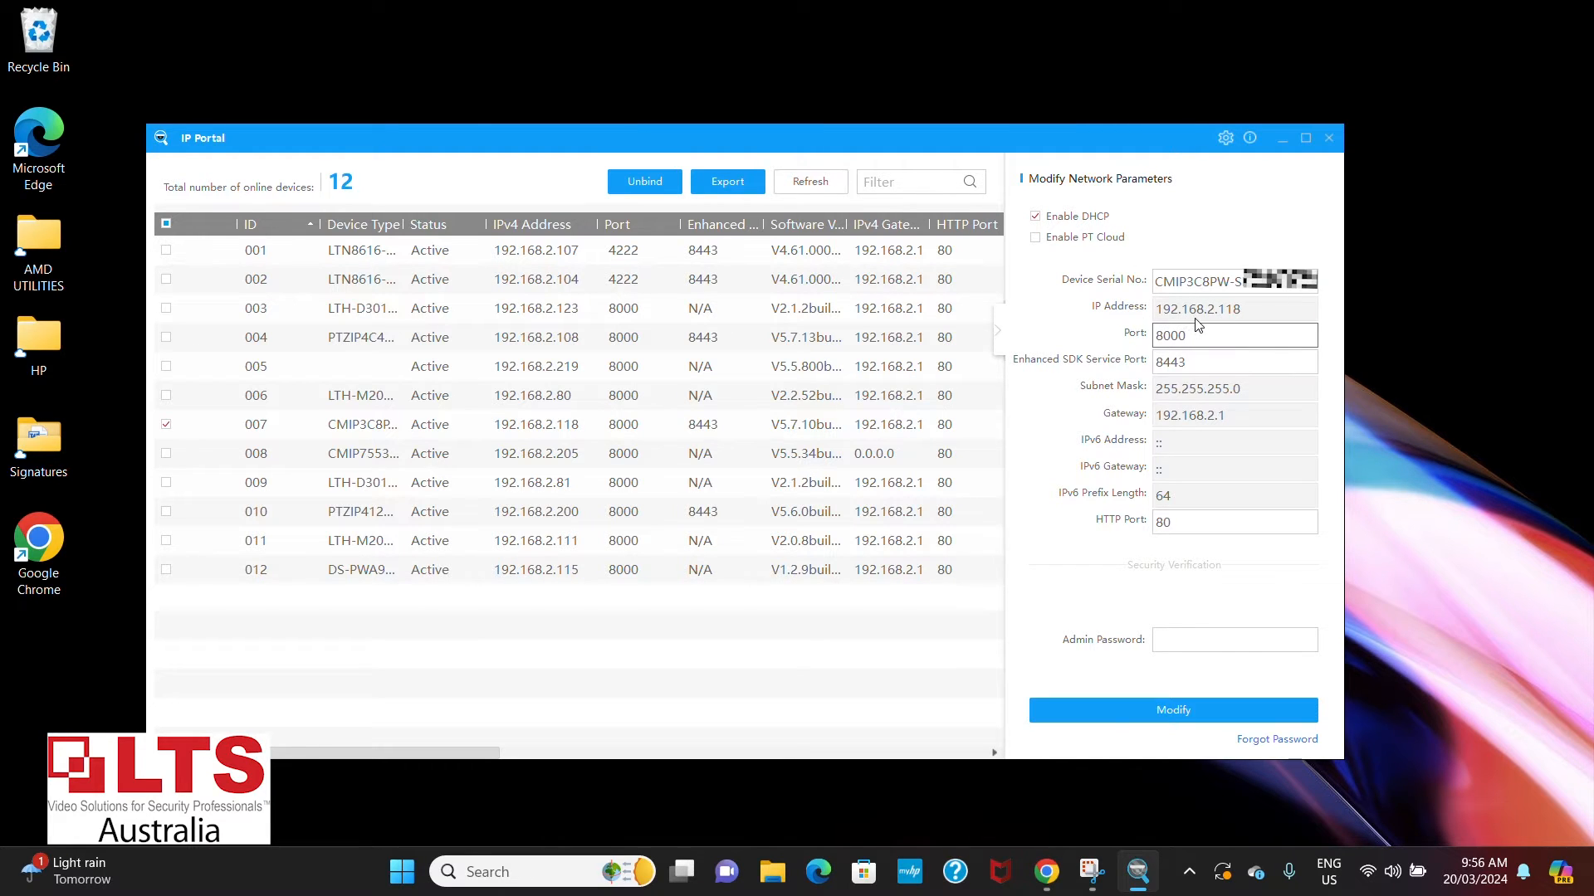
Step: Turn off DHCP for device 007, inspect its editable network fields, and discard the change by reselecting the device
{"action": "left_click", "coordinate": [1034, 218]}
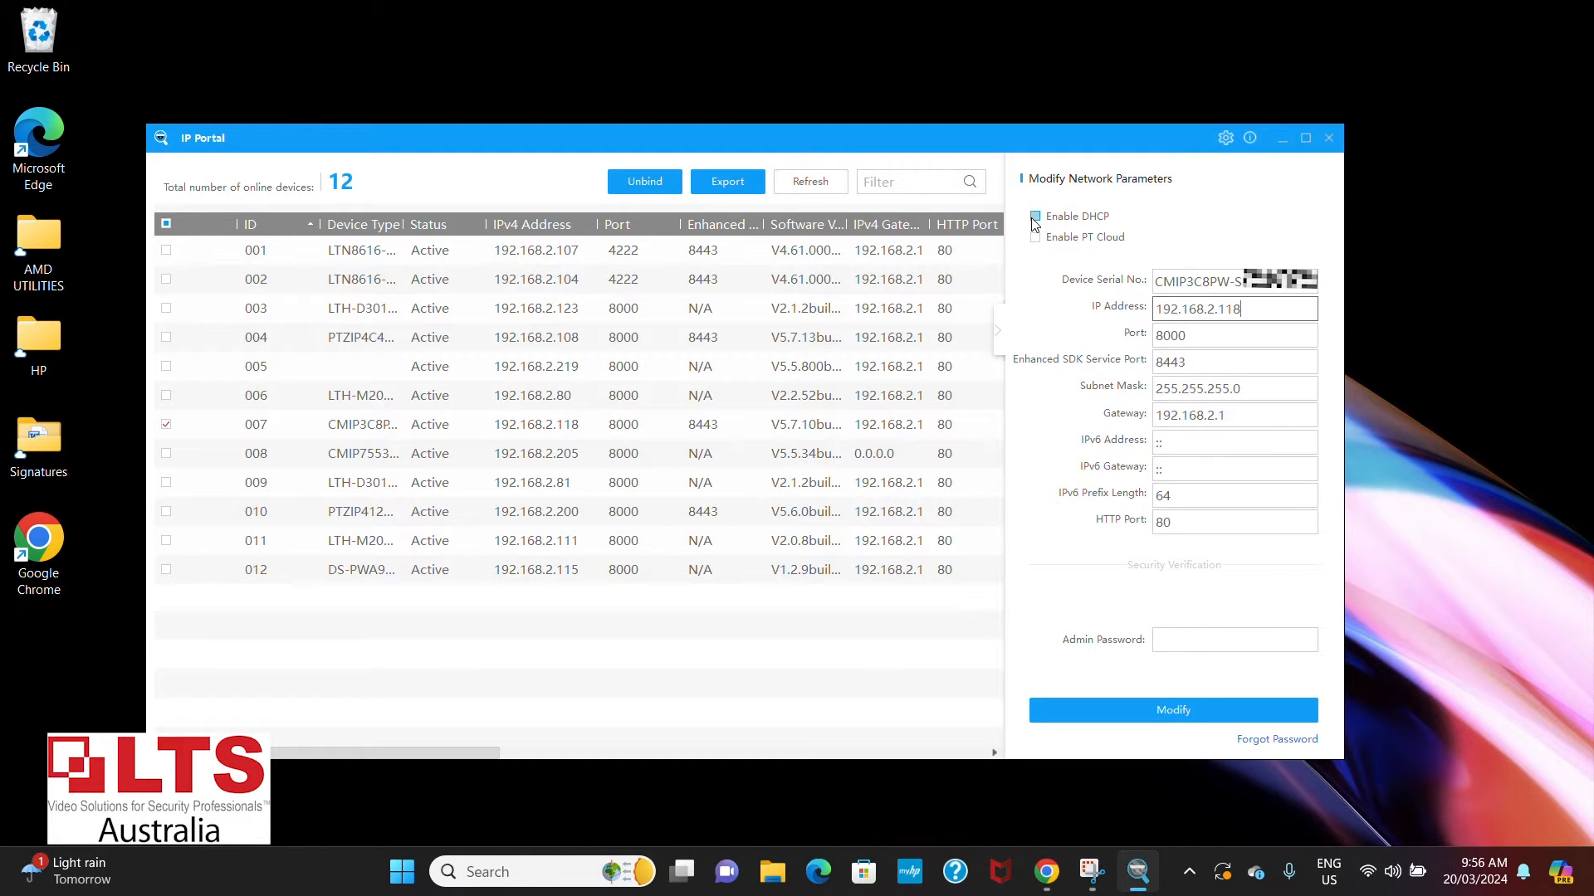
{"action": "mouse_move", "coordinate": [1242, 310]}
{"action": "left_mouse_down"}
{"action": "mouse_move", "coordinate": [1203, 315]}
{"action": "mouse_move", "coordinate": [1243, 307]}
{"action": "left_mouse_up"}
{"action": "double_click", "coordinate": [1171, 336]}
{"action": "left_click_drag", "start_coordinate": [1196, 362], "coordinate": [1168, 366]}
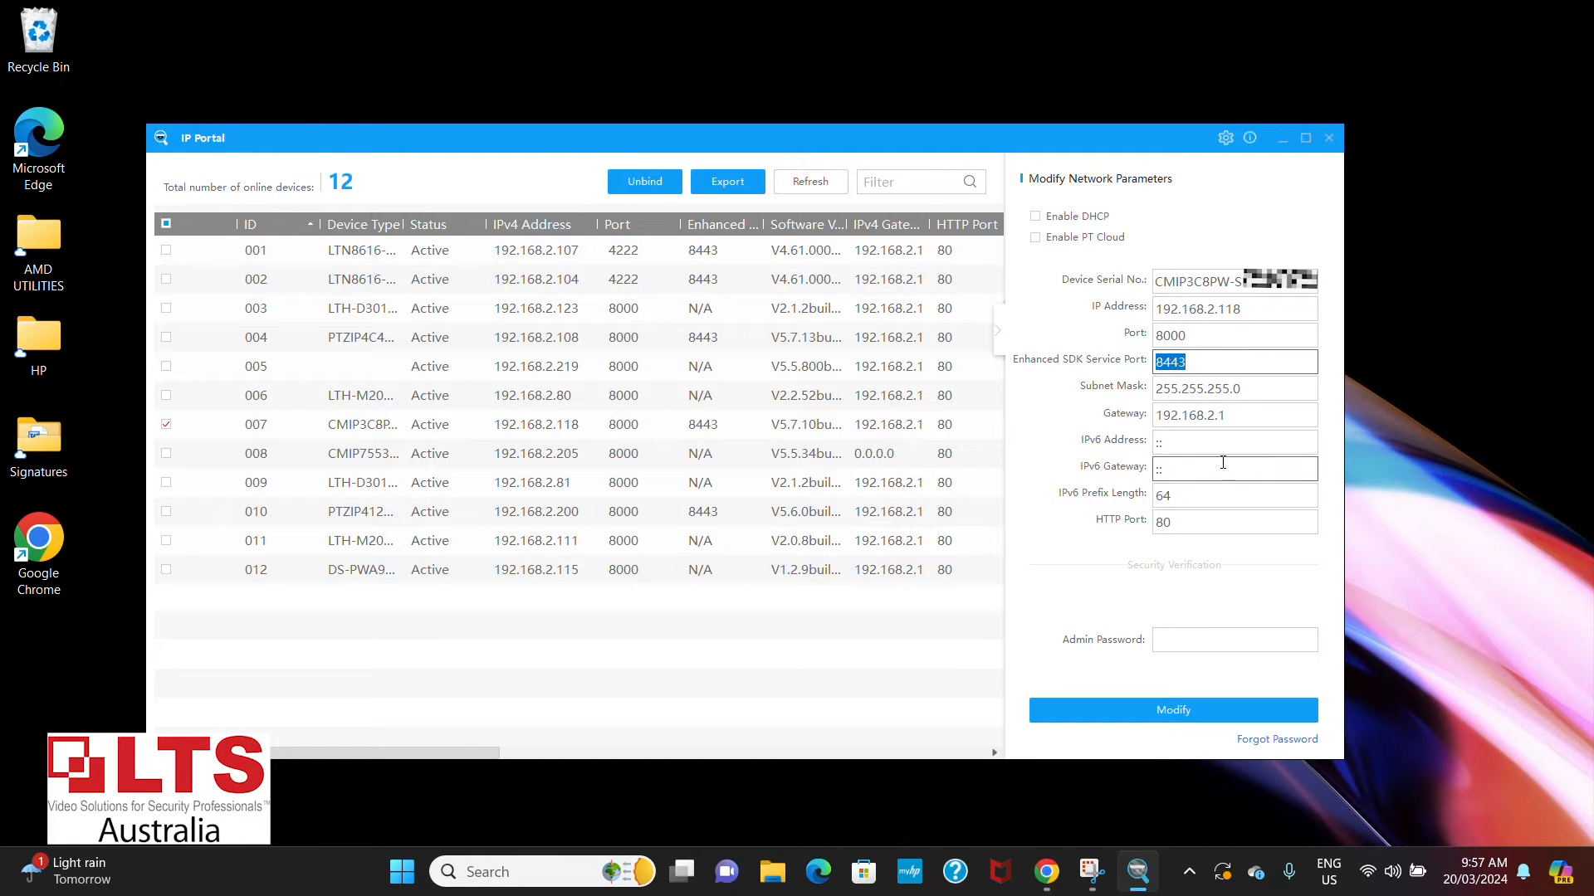
{"action": "left_click_drag", "start_coordinate": [1195, 524], "coordinate": [1077, 527]}
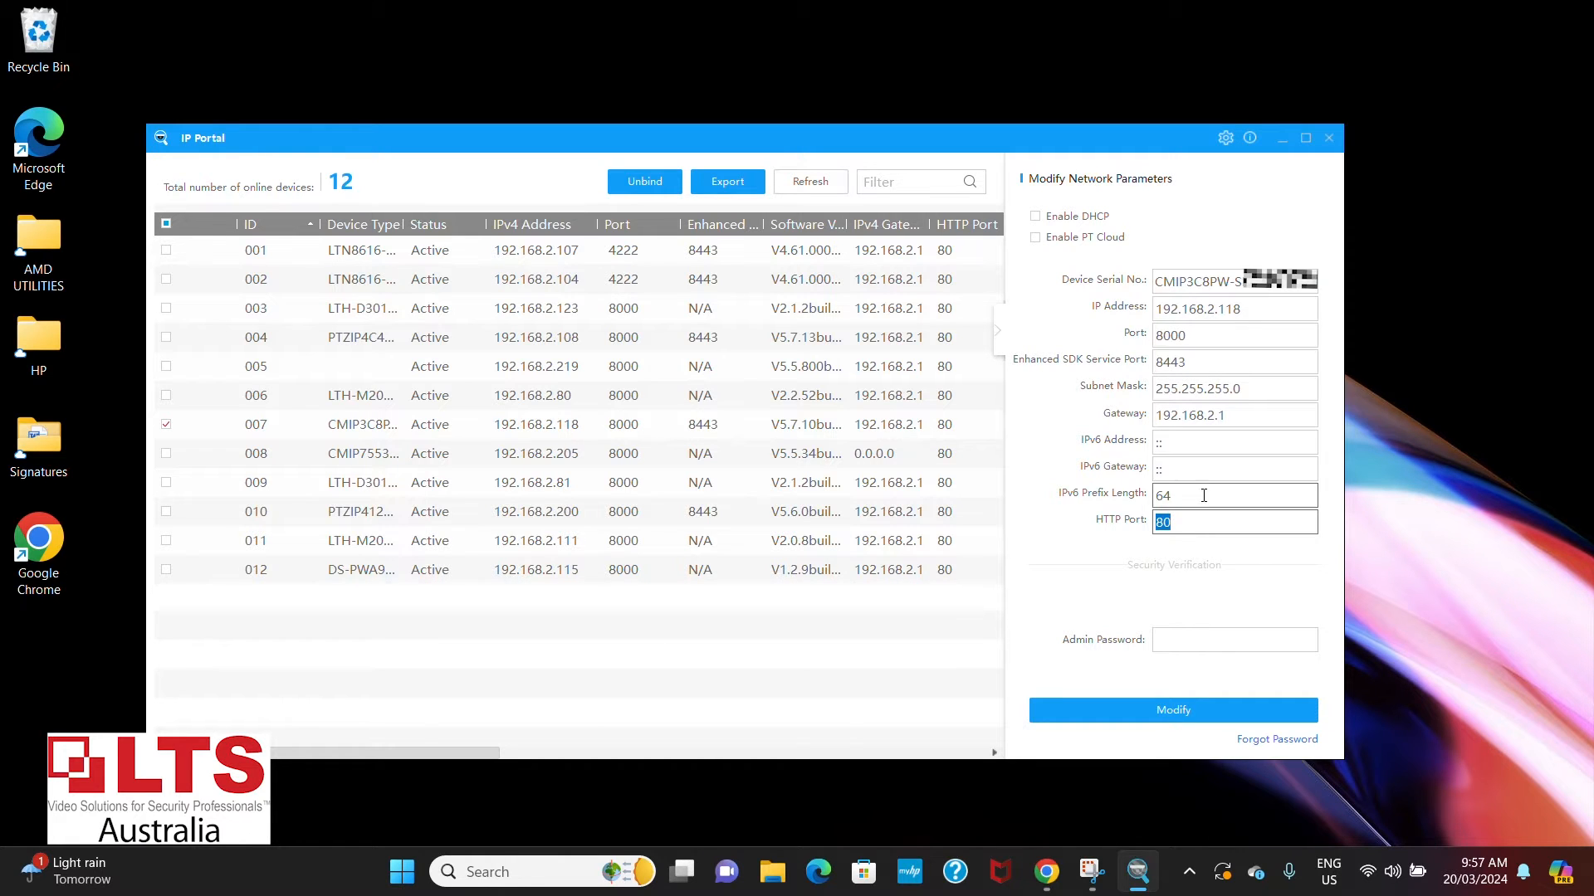
{"action": "left_click", "coordinate": [1159, 640]}
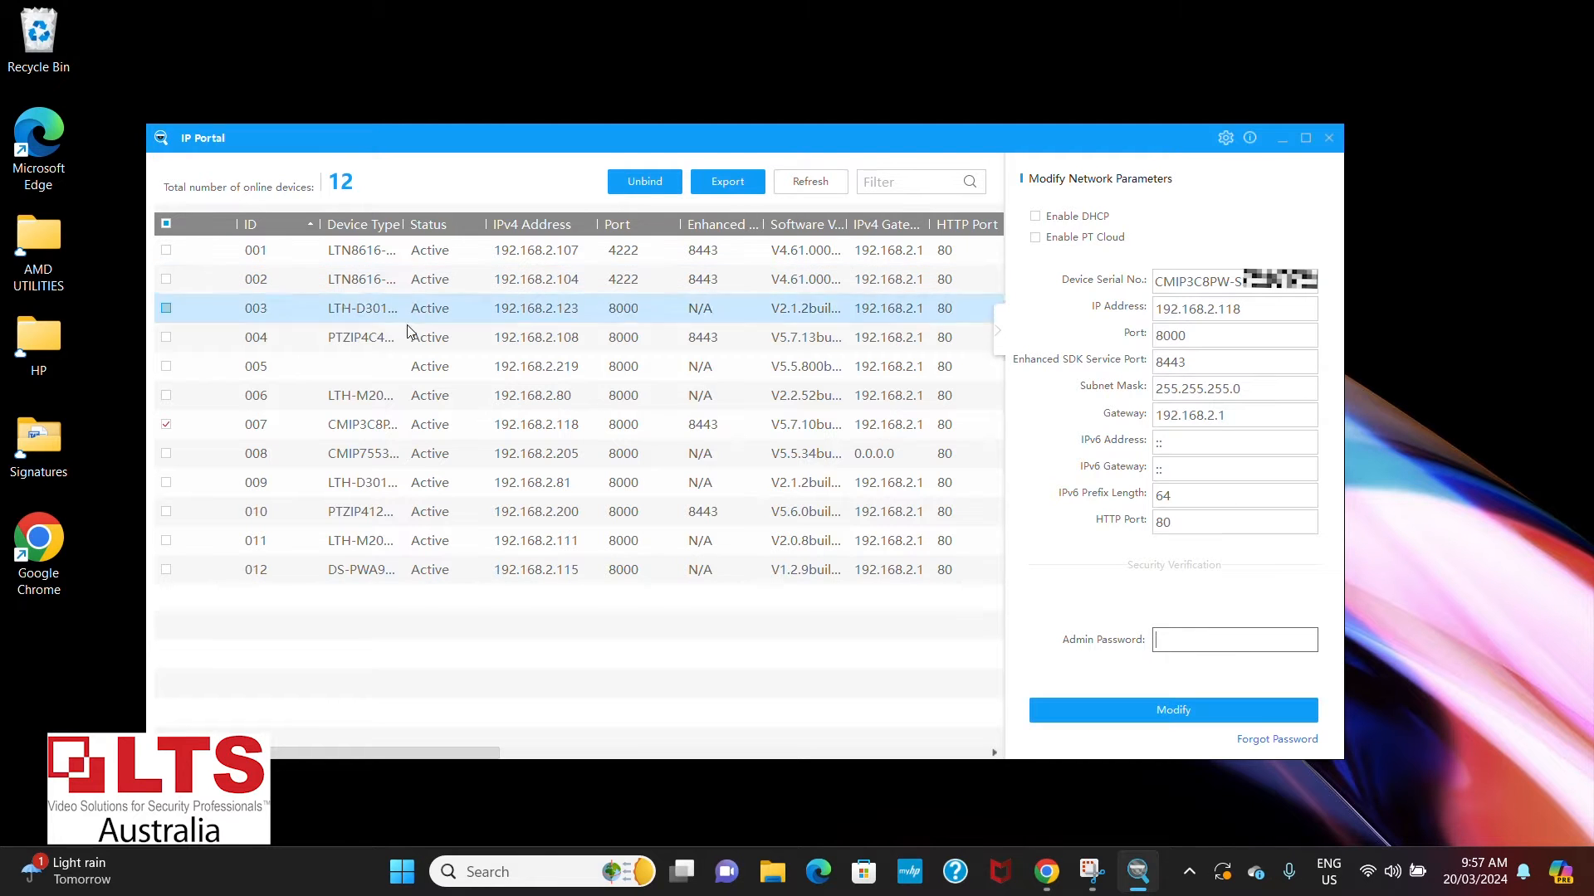
{"action": "left_click", "coordinate": [166, 427]}
{"action": "left_click", "coordinate": [167, 425]}
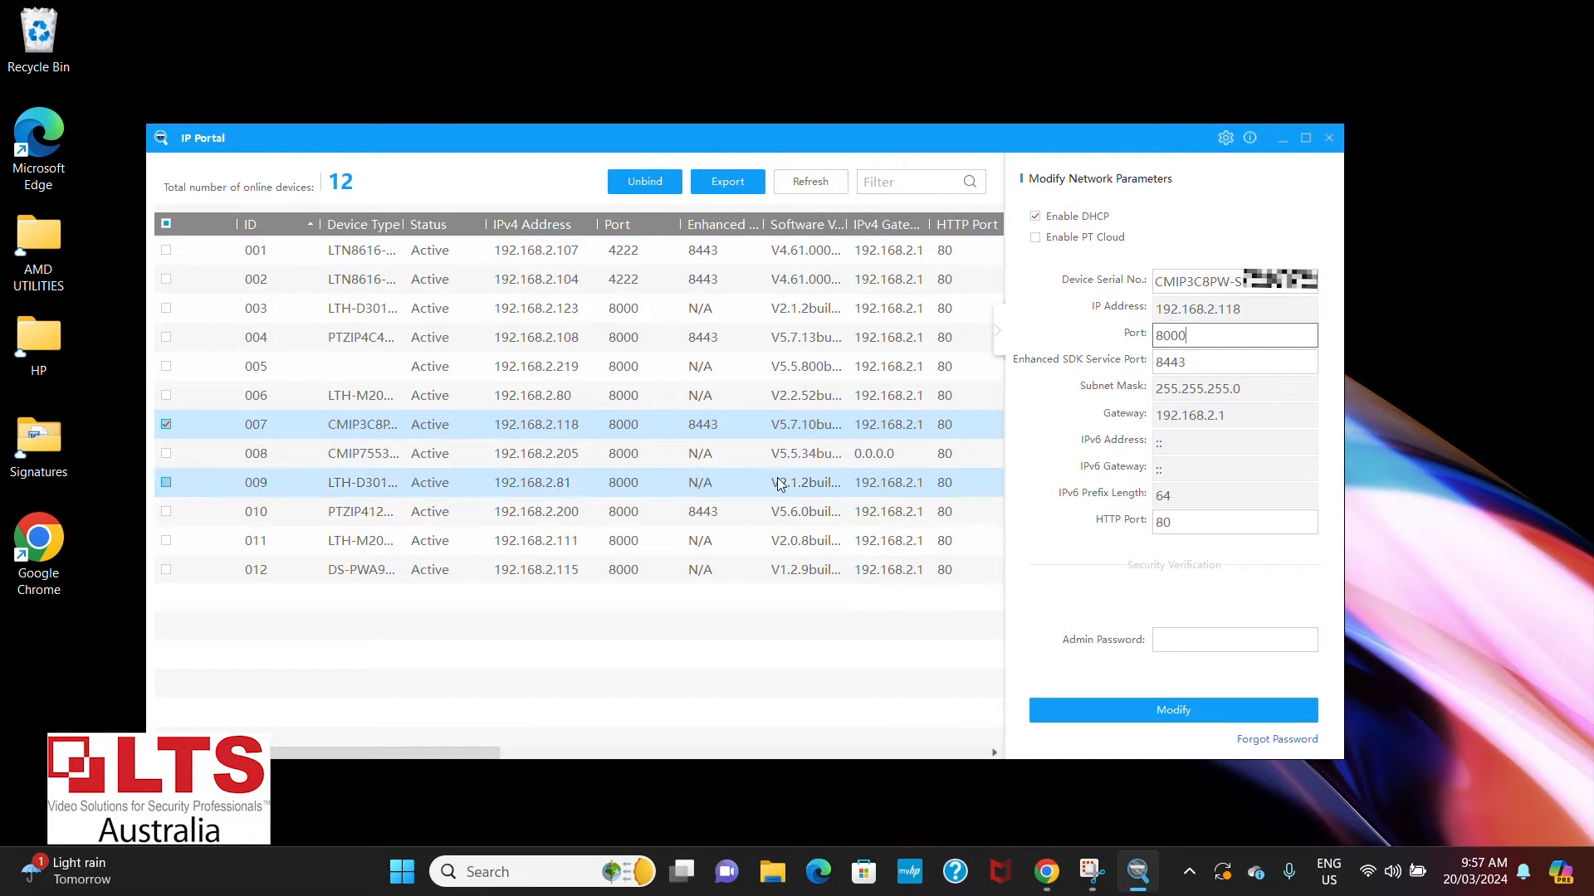
Step: Export the password reset key request file for device 007 to the Desktop using the Export/Import Secret Key mode, and close the reset dialog
{"action": "left_click", "coordinate": [1286, 739]}
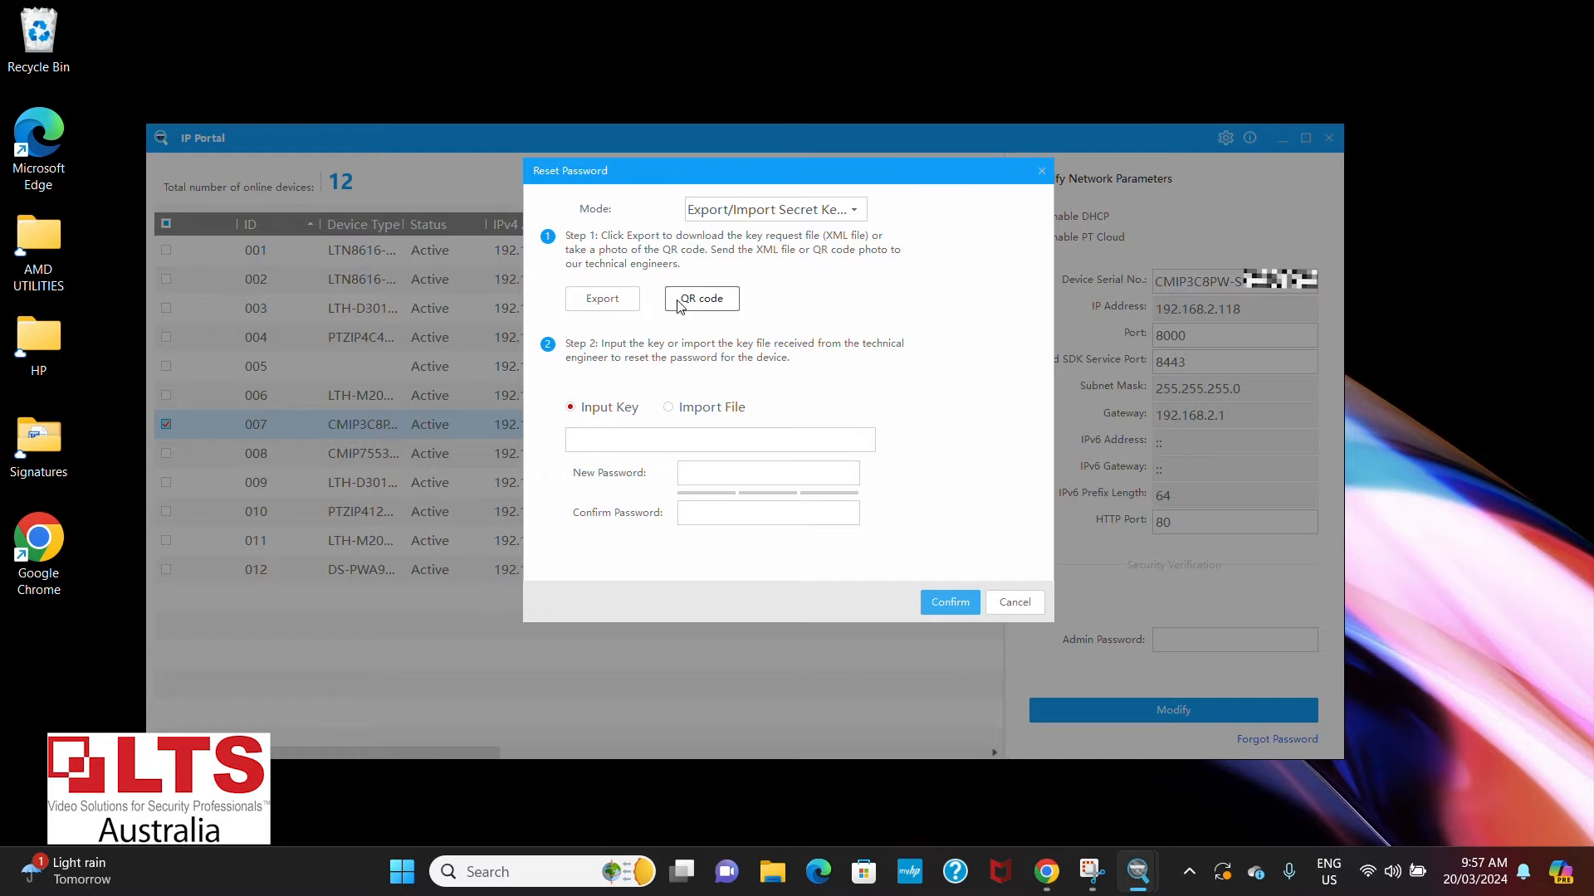
{"action": "left_click", "coordinate": [856, 212]}
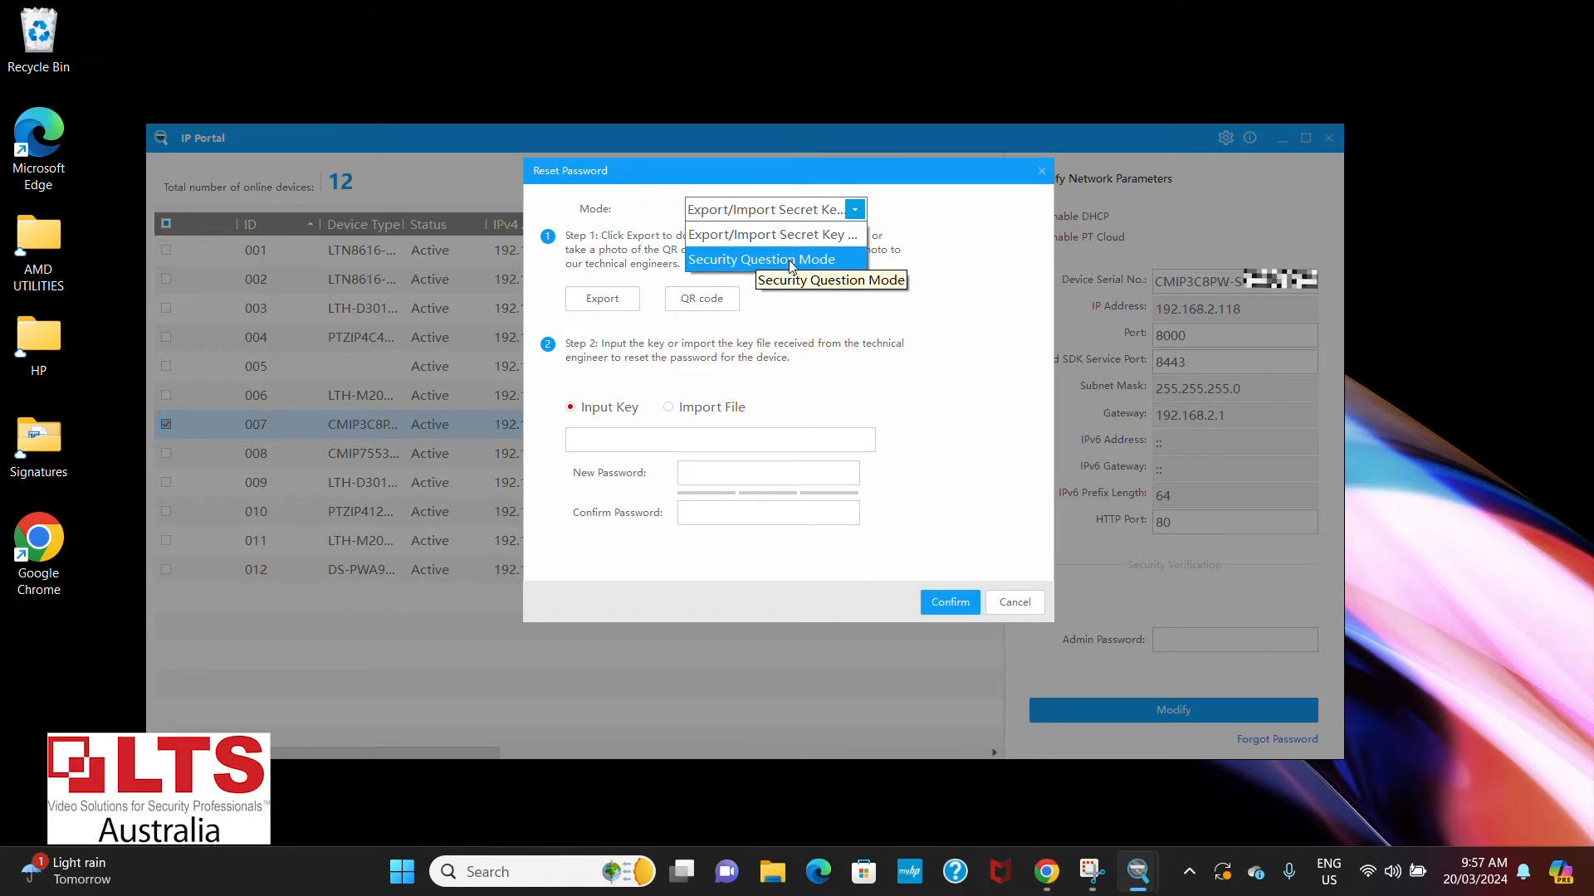
{"action": "left_click", "coordinate": [729, 233]}
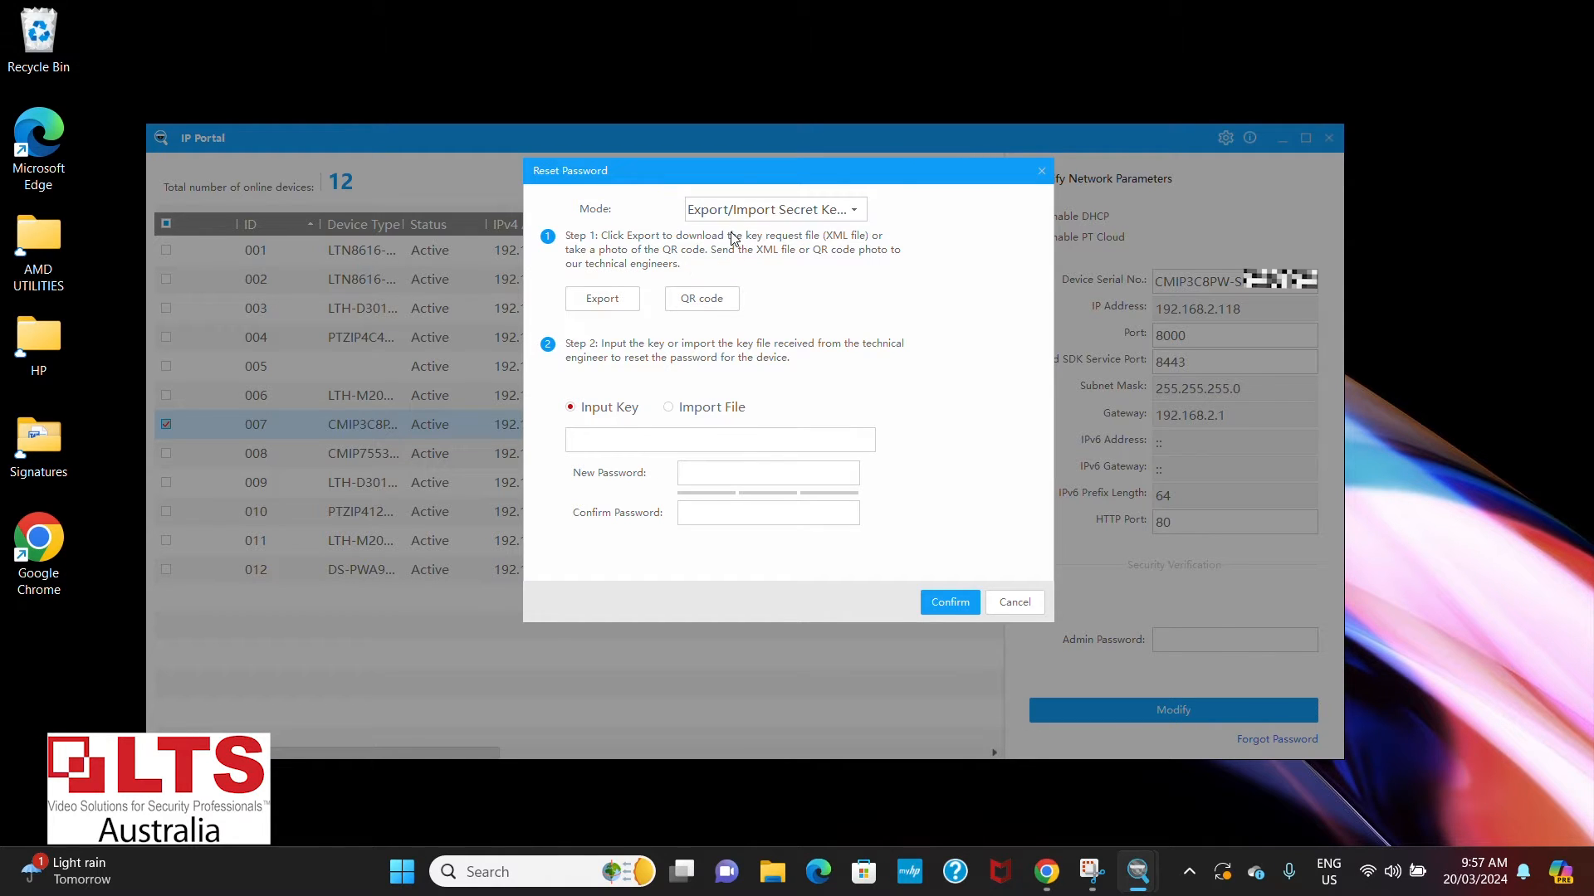
{"action": "left_click", "coordinate": [611, 304]}
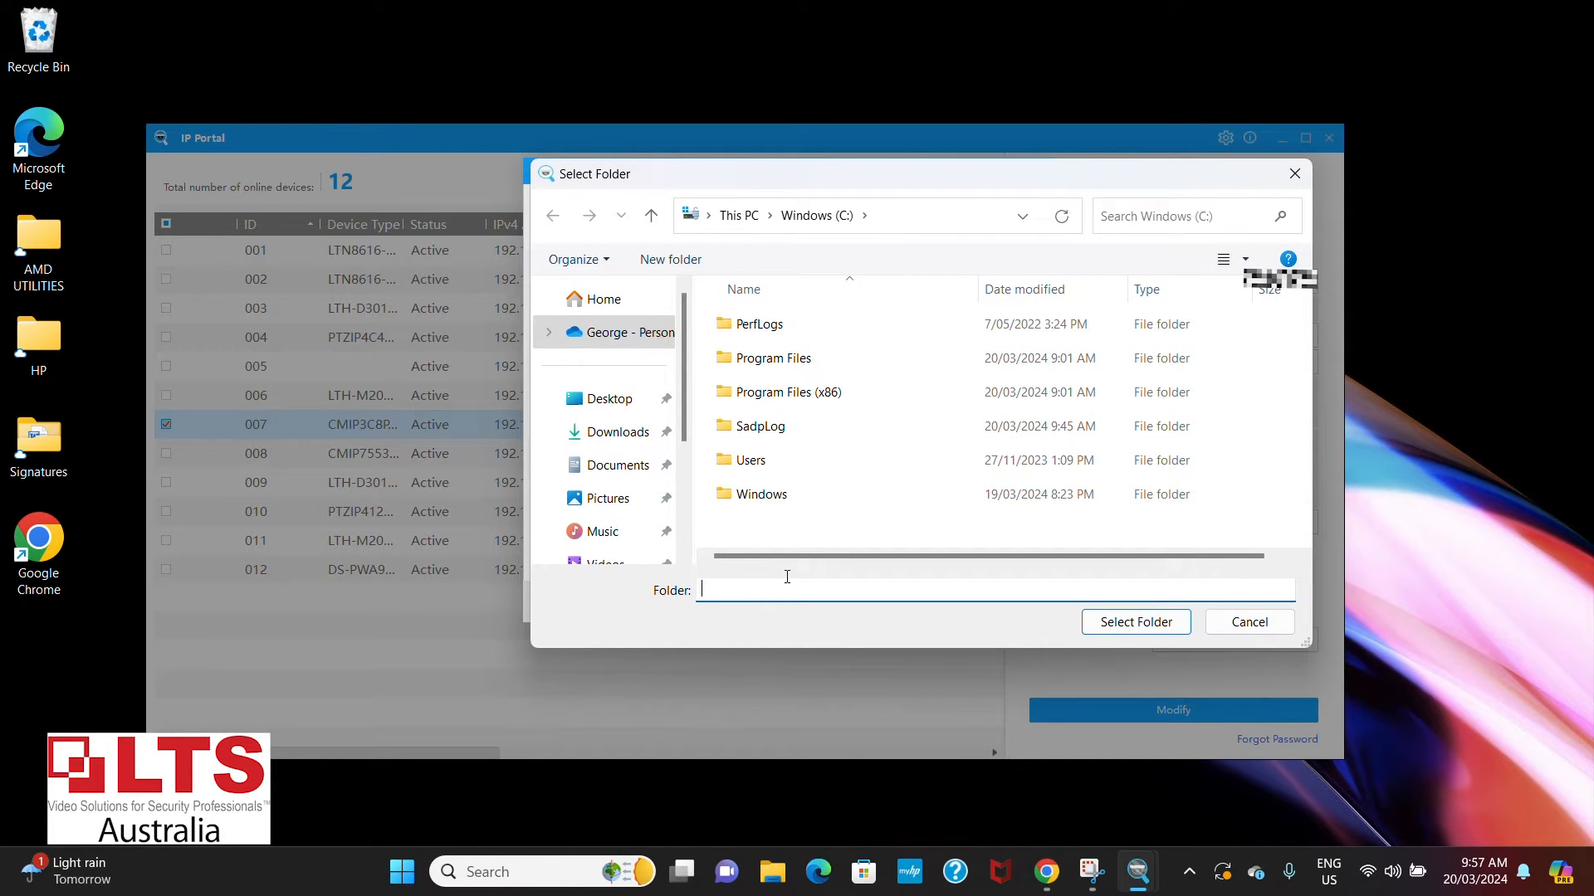
{"action": "left_click", "coordinate": [606, 402]}
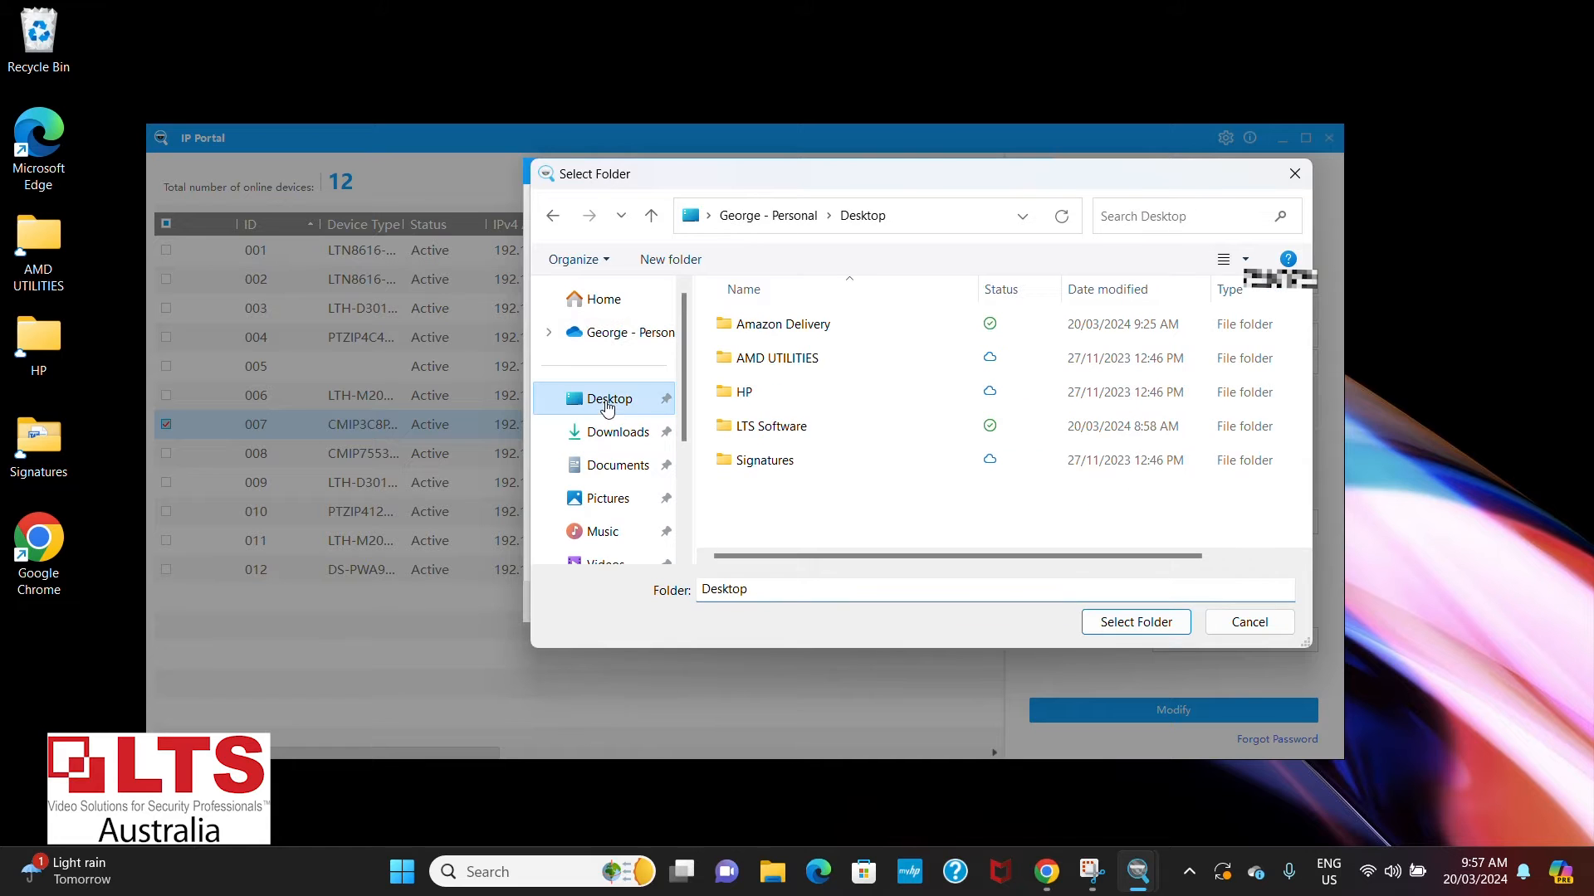
{"action": "left_click", "coordinate": [1135, 623]}
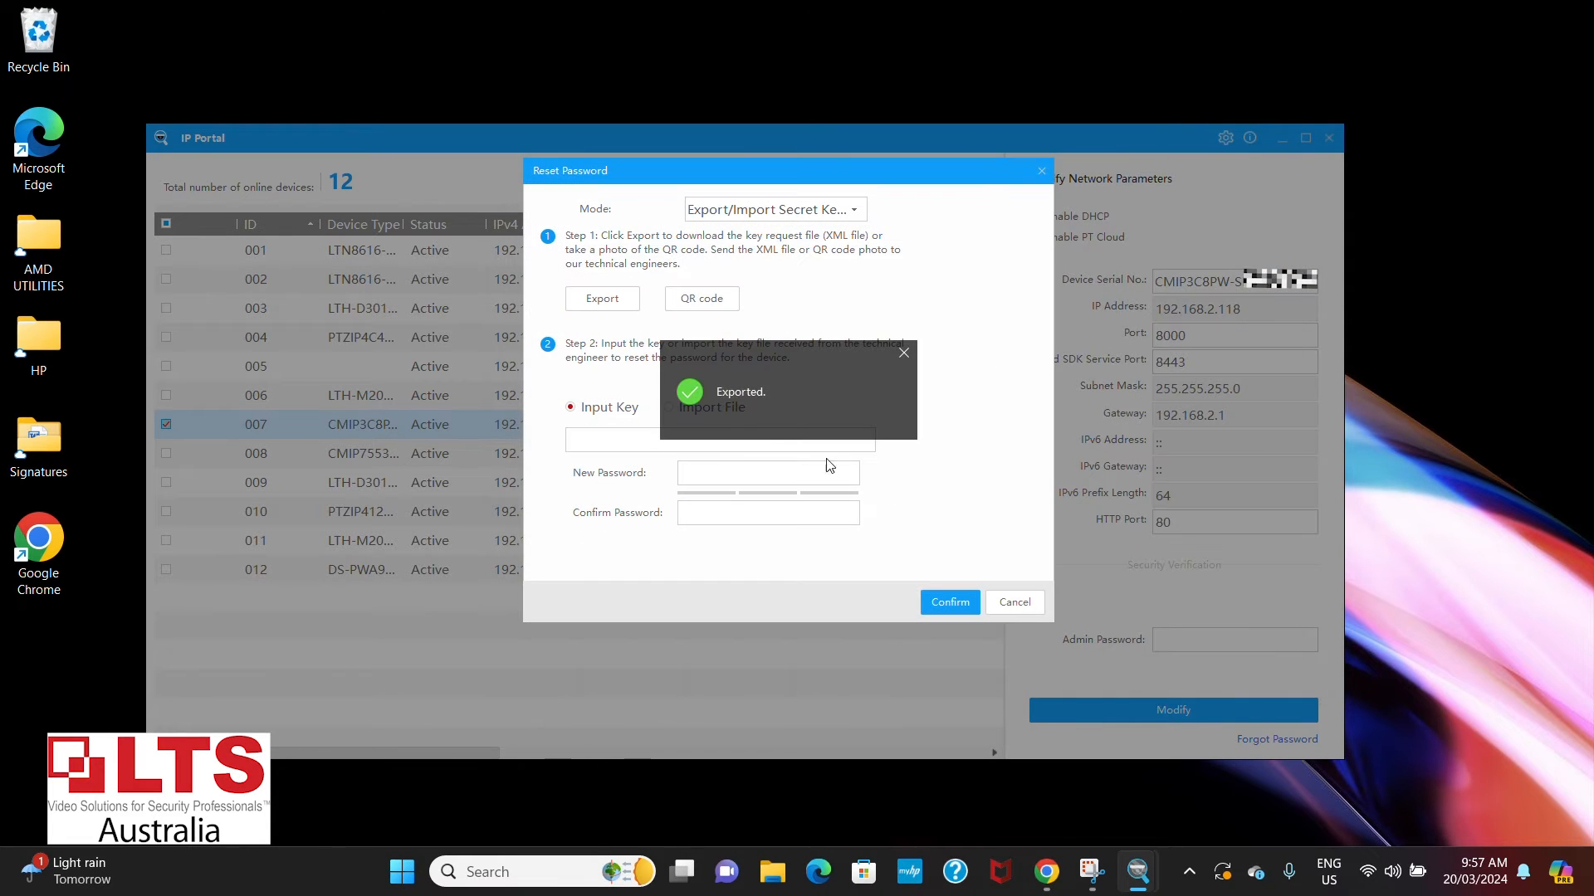
{"action": "left_click", "coordinate": [903, 353]}
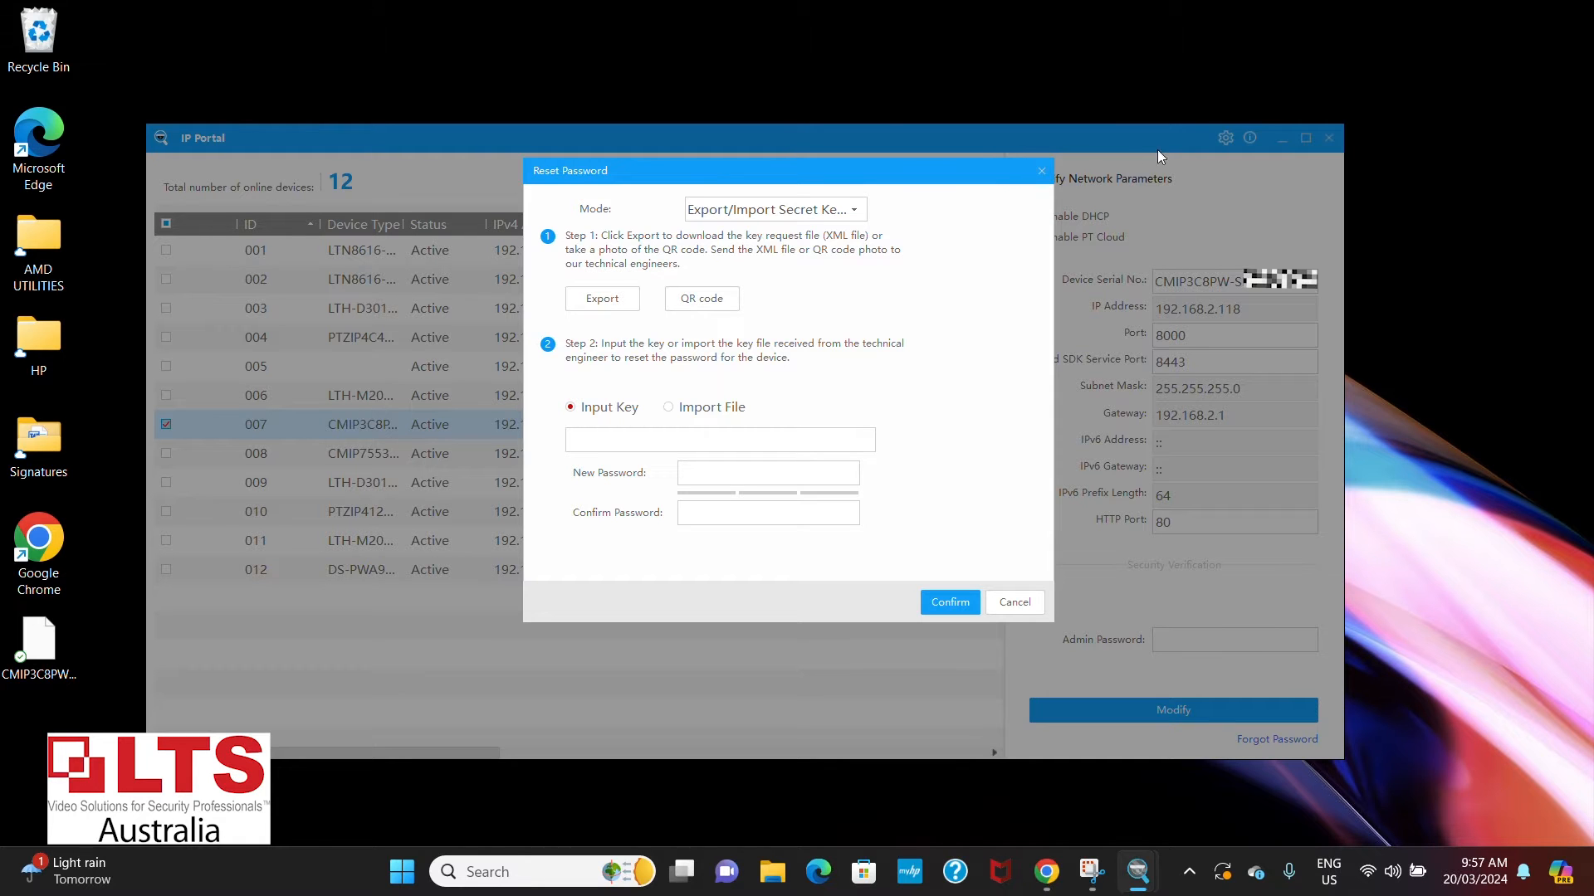
{"action": "left_click", "coordinate": [1037, 171]}
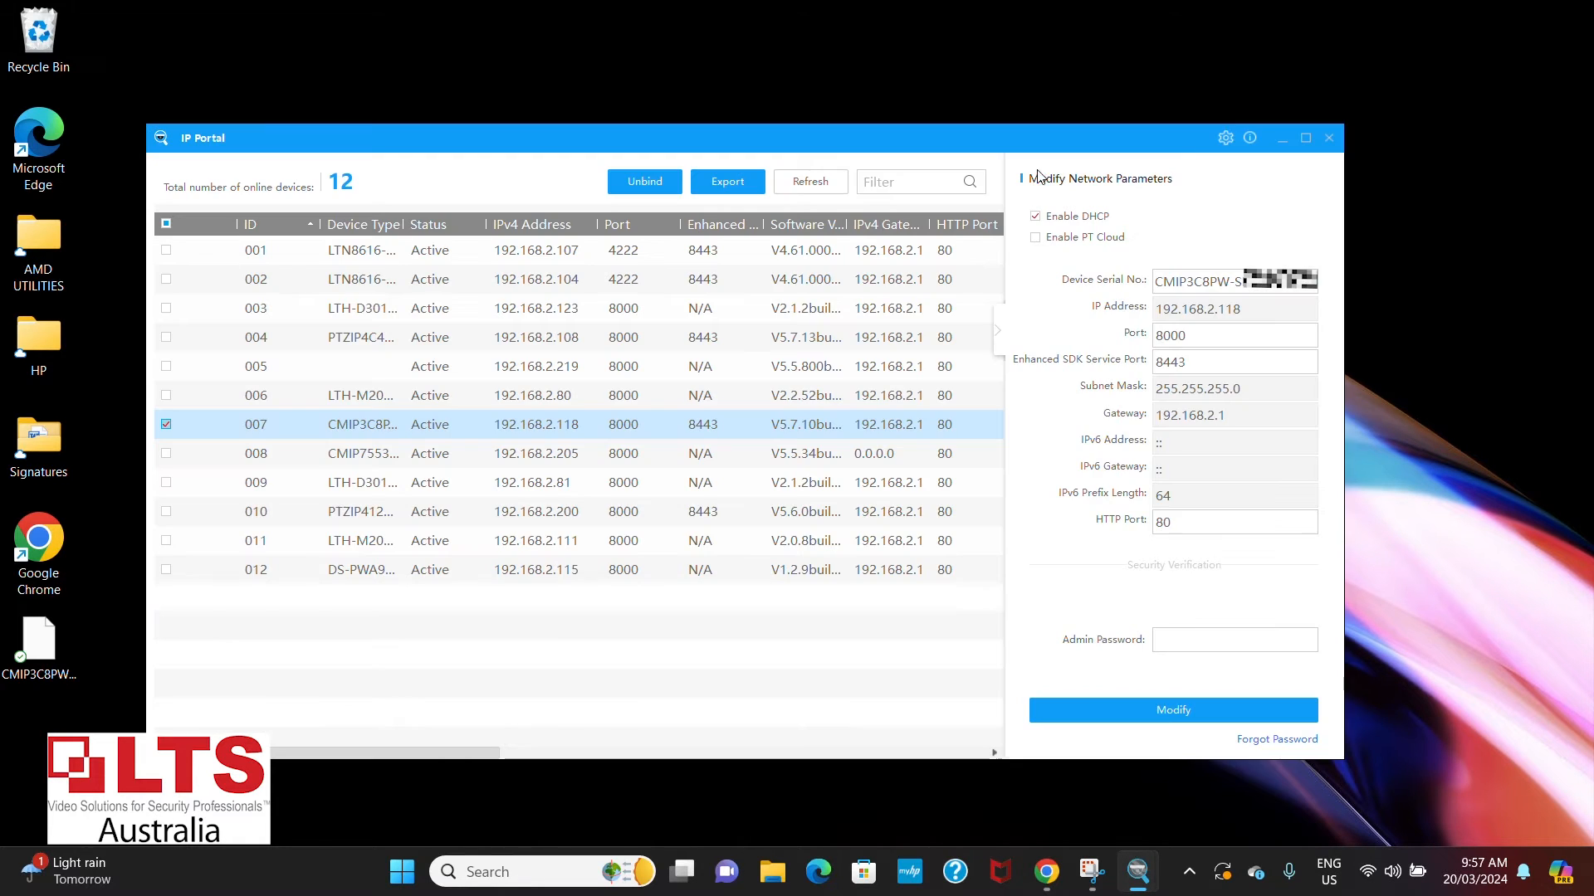
Step: Minimize IP Portal and move the exported XML file to the empty desktop area above the Amazon Delivery folder
{"action": "left_click", "coordinate": [1277, 135]}
{"action": "left_click_drag", "start_coordinate": [39, 651], "coordinate": [429, 243]}
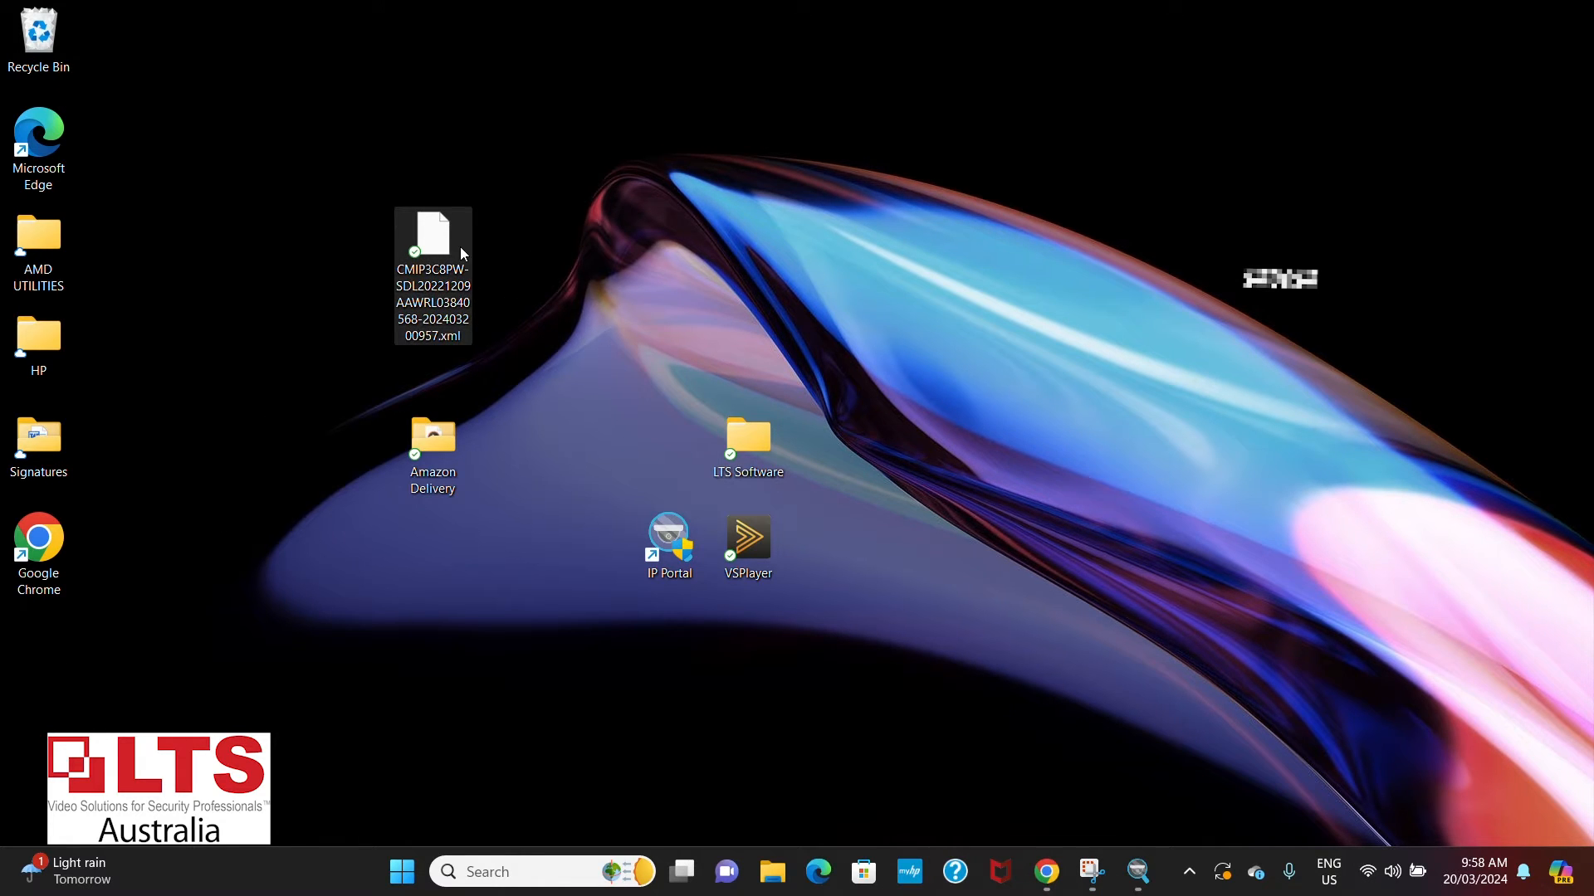
{"action": "mouse_move", "coordinate": [438, 251]}
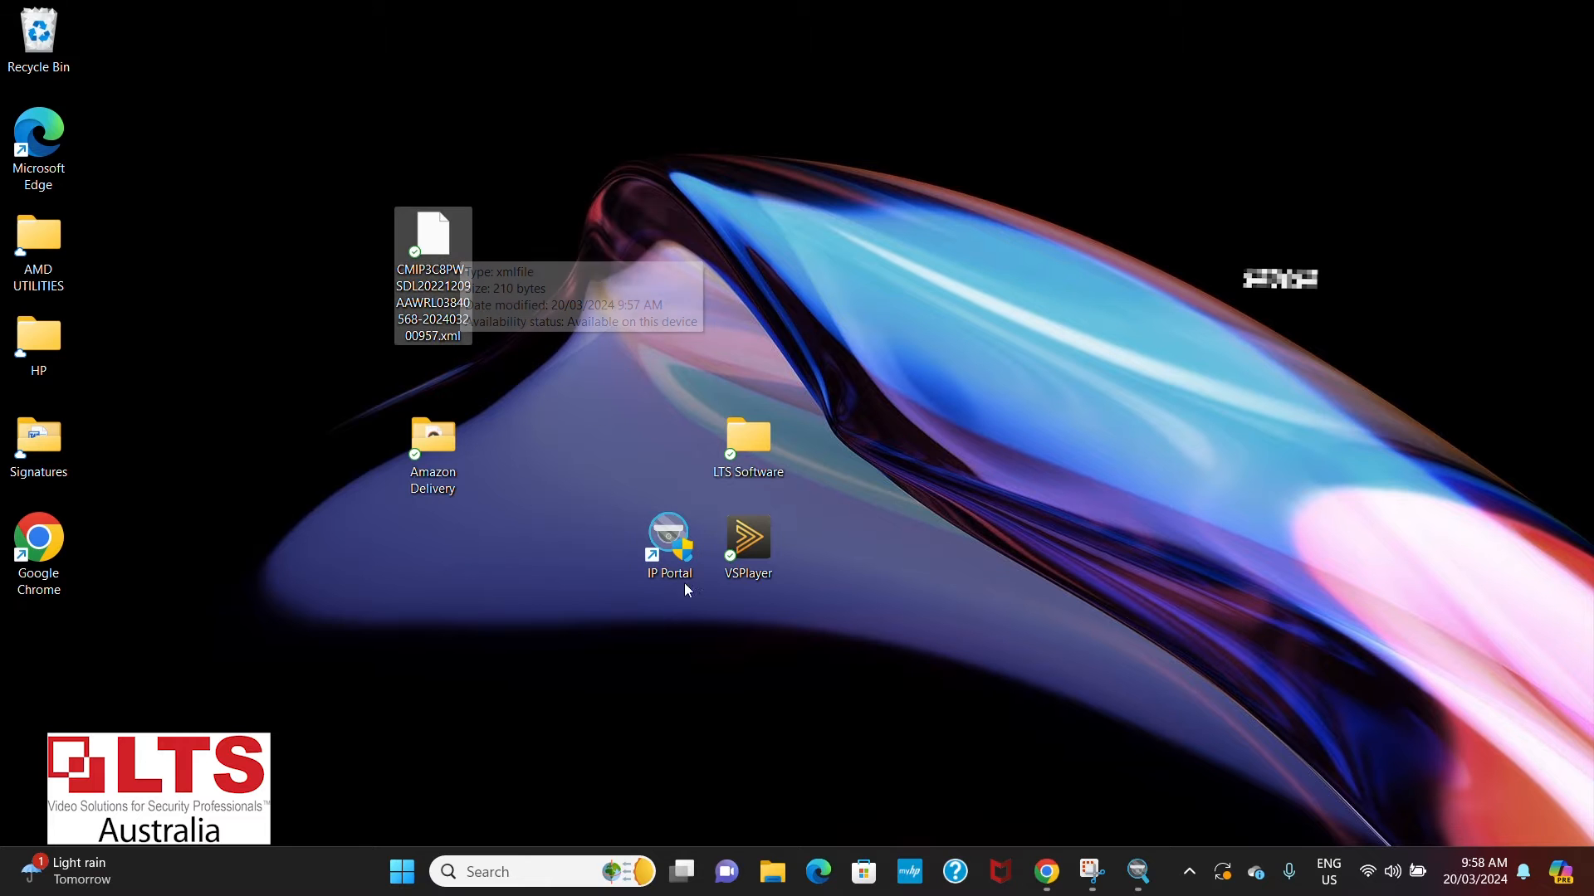
Step: Return to IP Portal, view the Import File option in device 007's password reset, and cancel without choosing a file
{"action": "left_click", "coordinate": [1144, 882]}
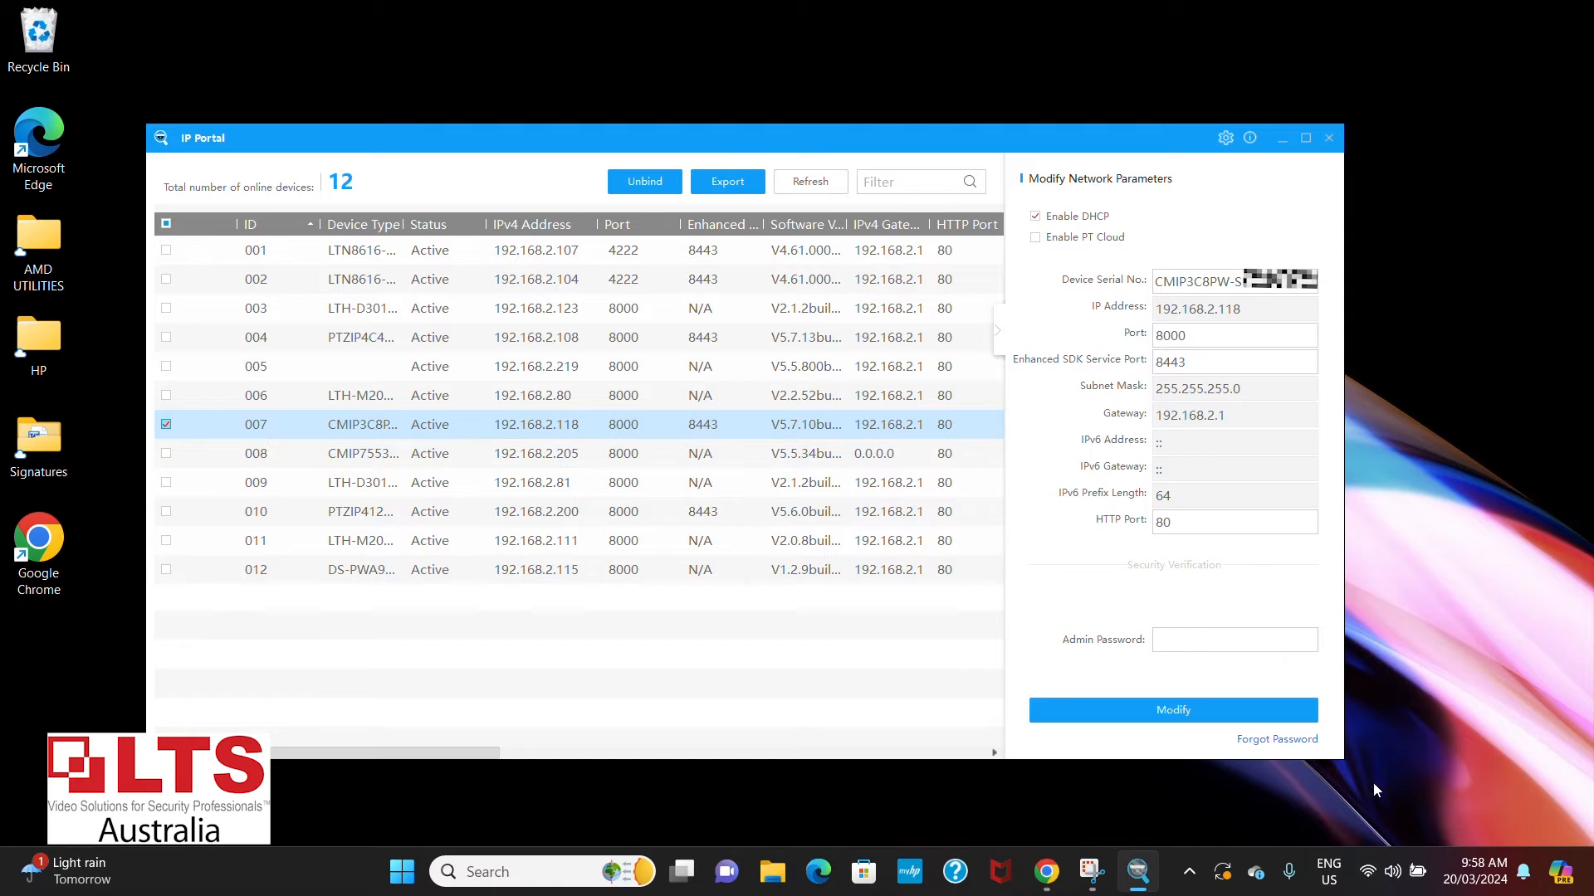
{"action": "left_click", "coordinate": [1283, 740]}
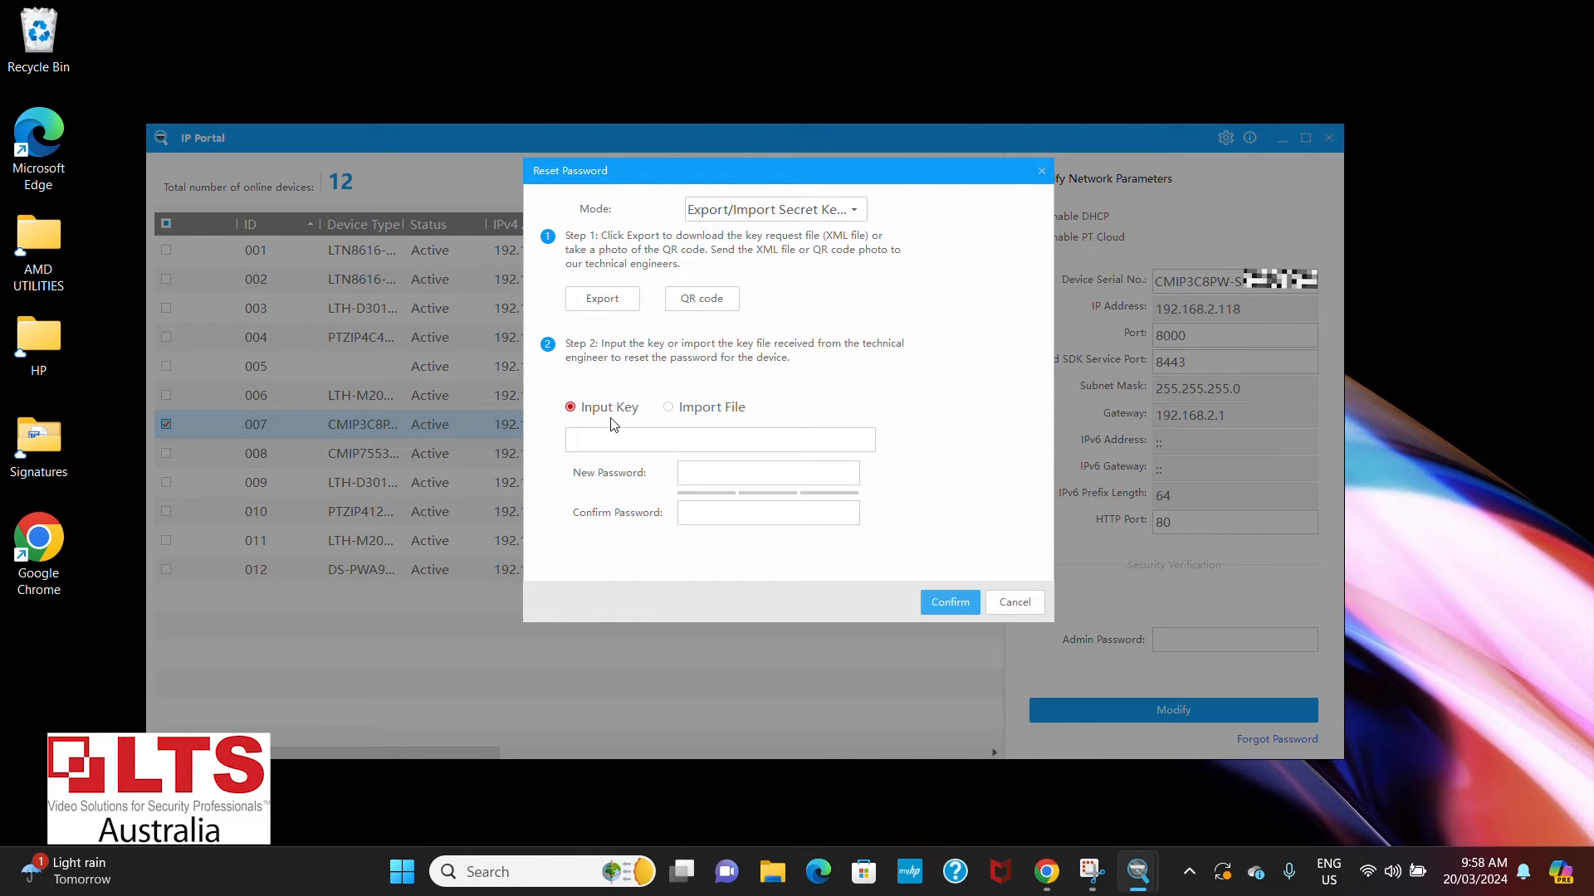
{"action": "left_click", "coordinate": [665, 407]}
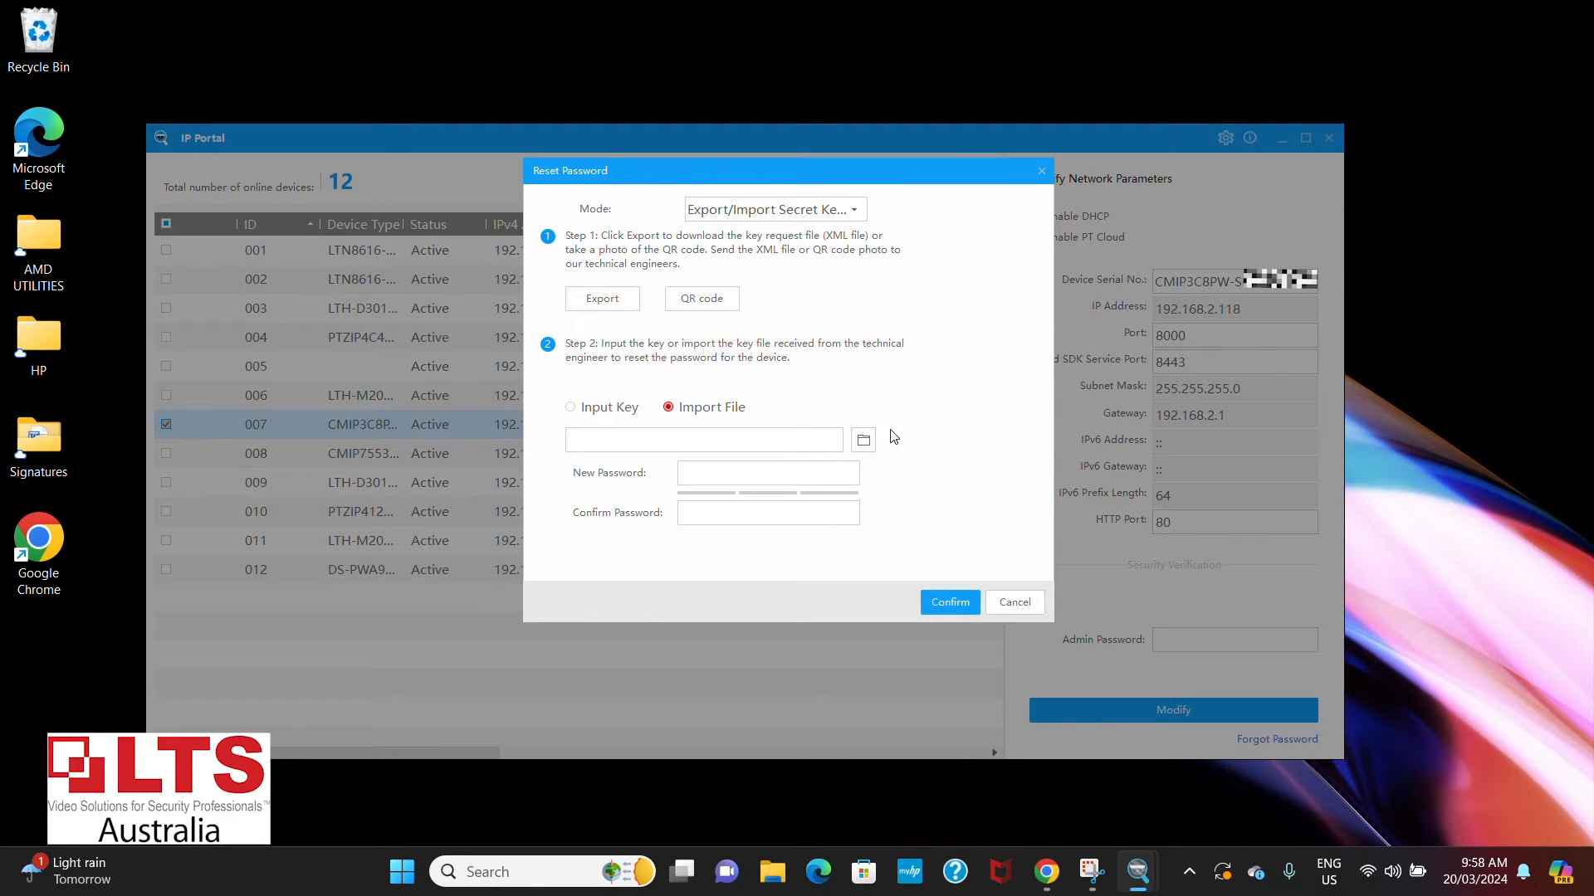
{"action": "left_click", "coordinate": [864, 440]}
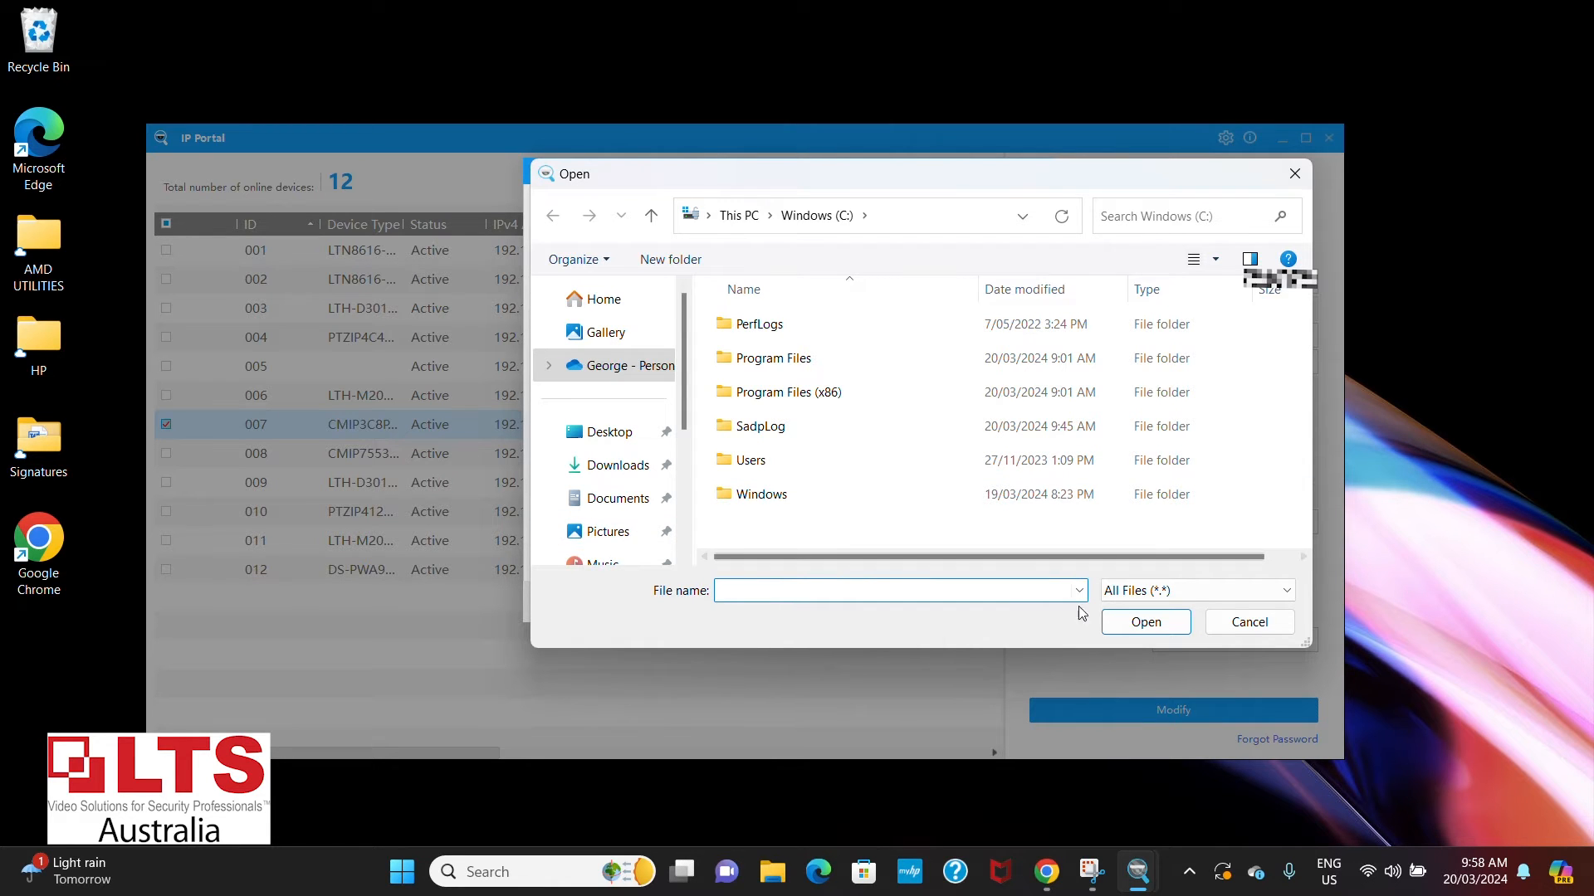
{"action": "left_click", "coordinate": [1249, 623]}
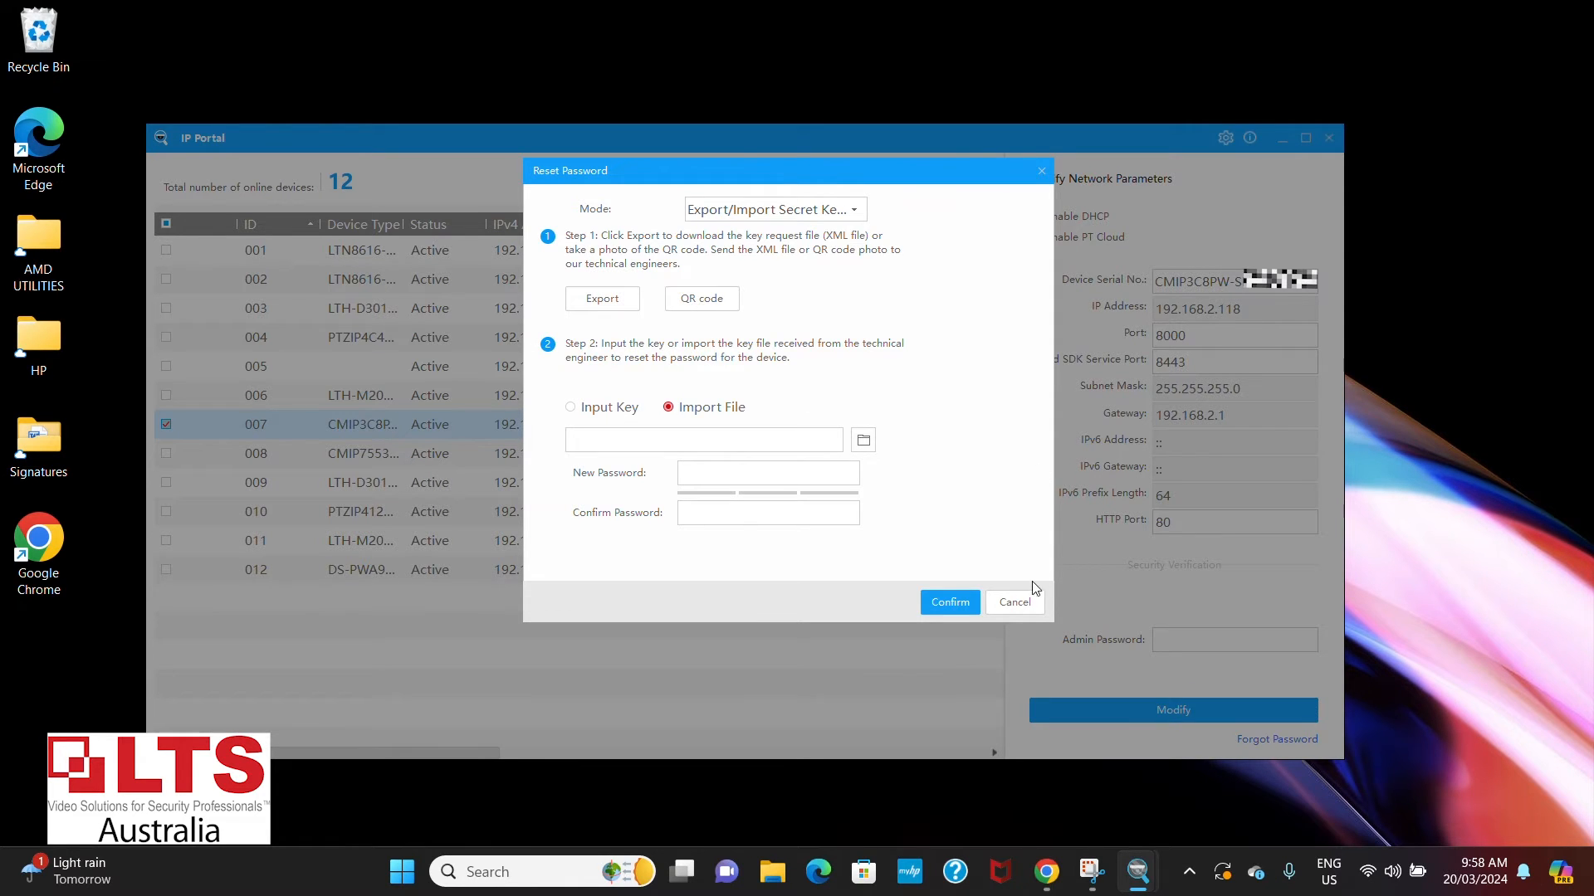
{"action": "left_click", "coordinate": [1014, 604]}
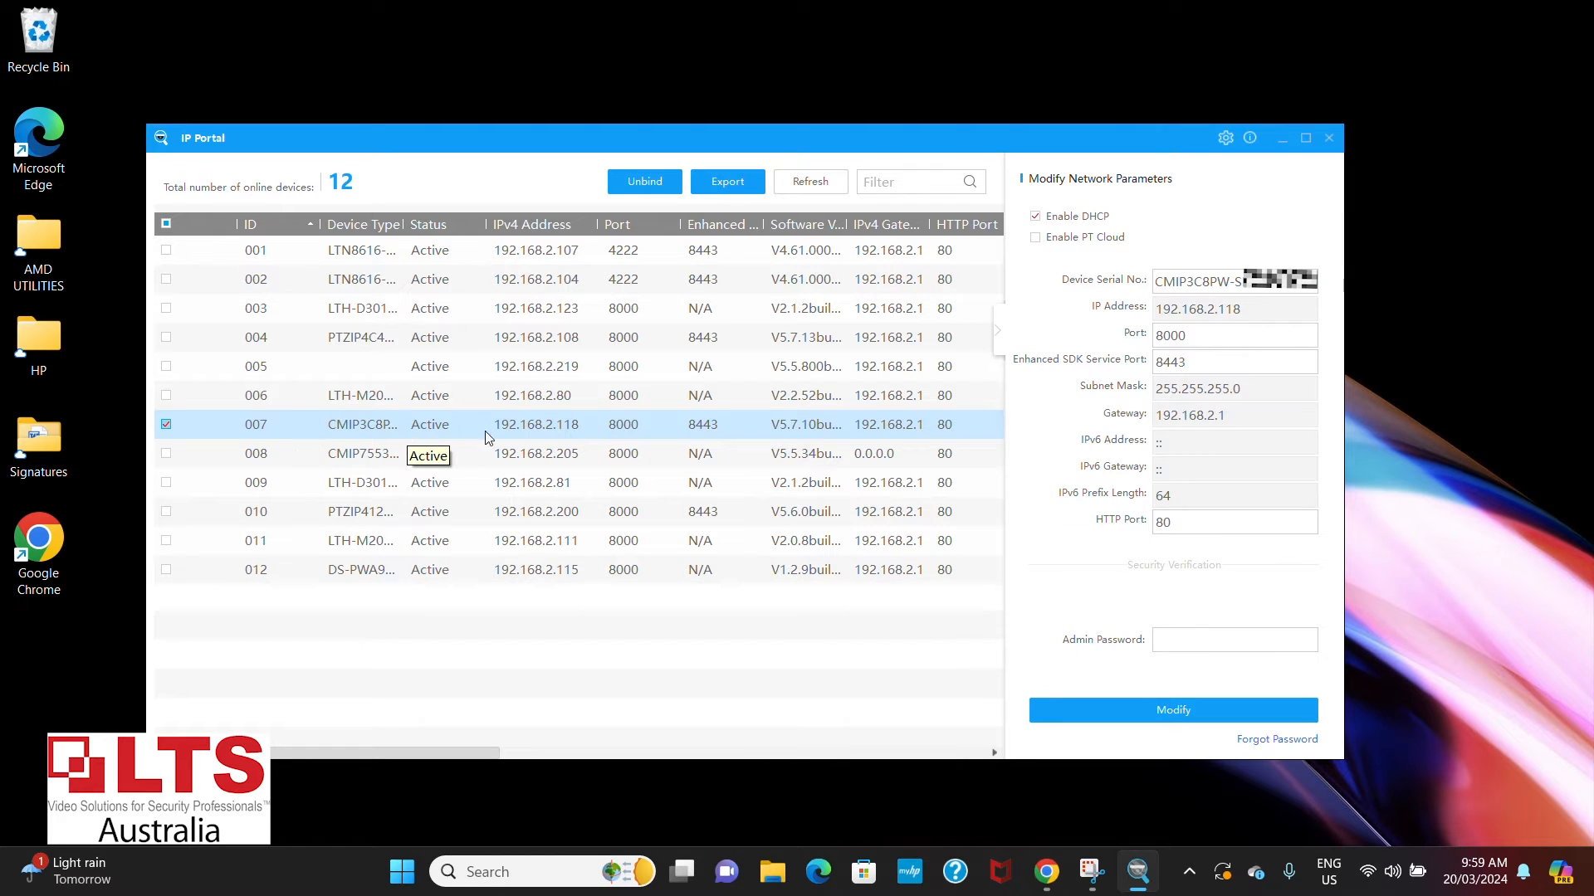
{"action": "left_click", "coordinate": [166, 424]}
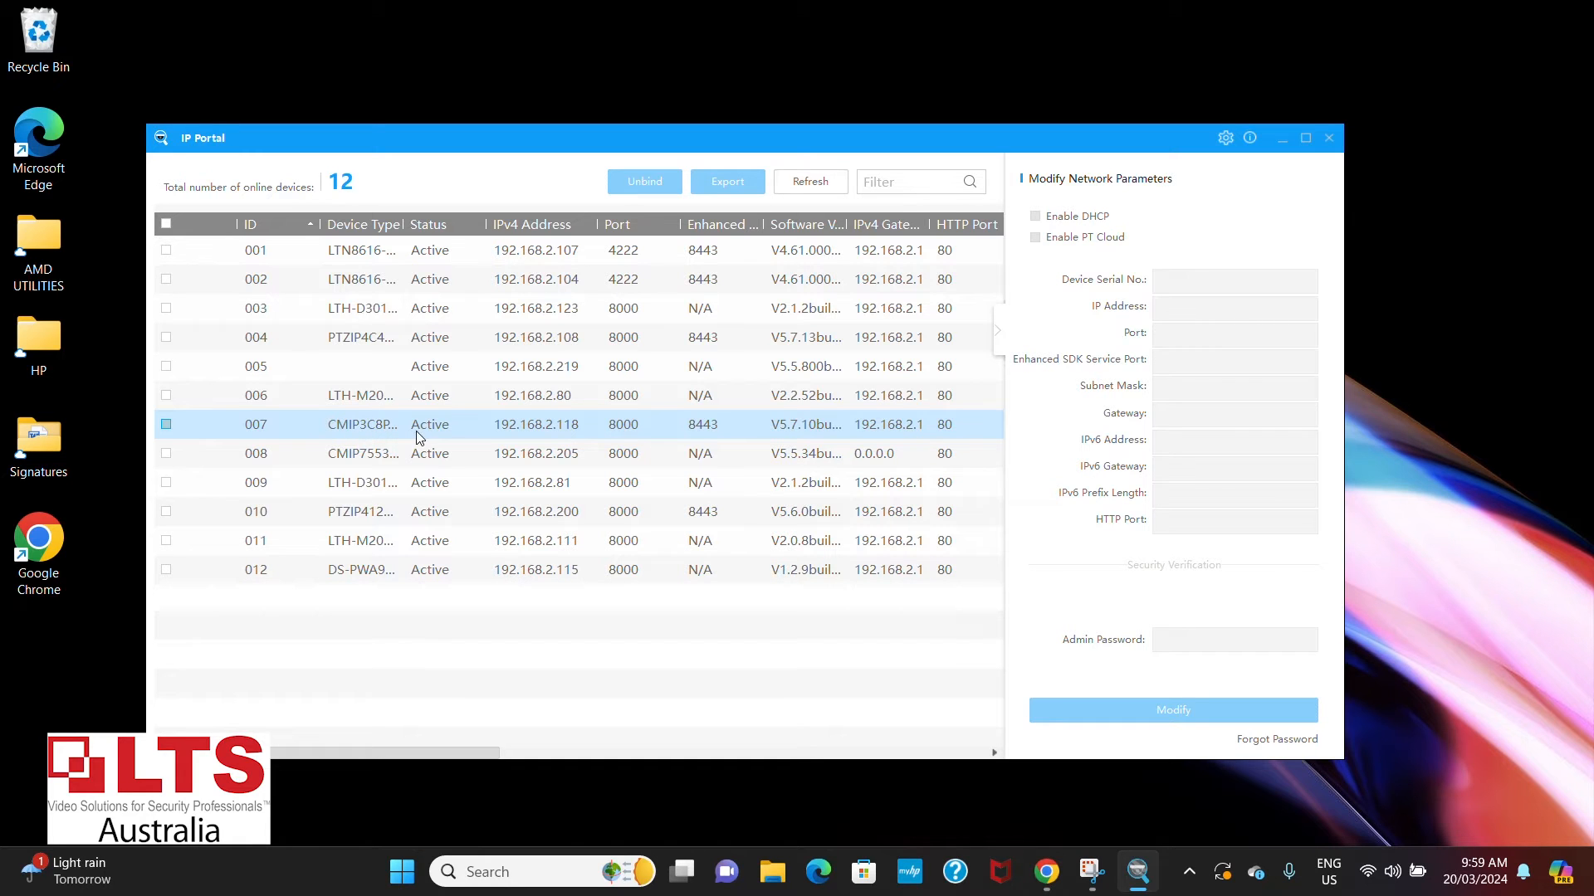
{"action": "left_click", "coordinate": [166, 424]}
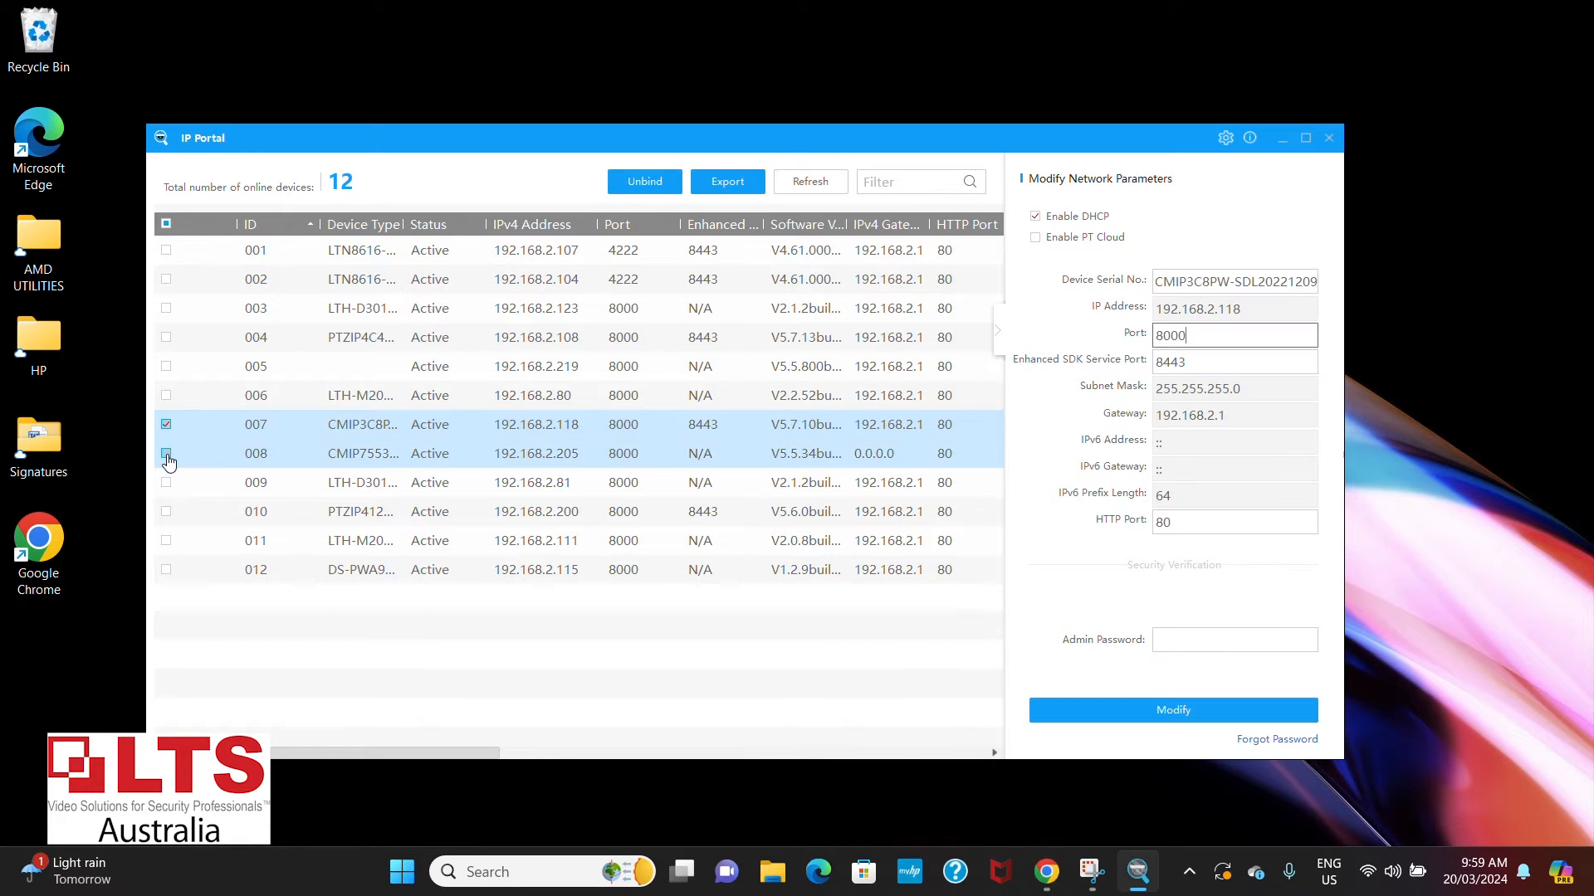
Step: Add devices 008, 009 and 010 to the selection to view the batch network parameters form, and clear the whole selection
{"action": "left_click", "coordinate": [166, 454]}
{"action": "left_click", "coordinate": [166, 482]}
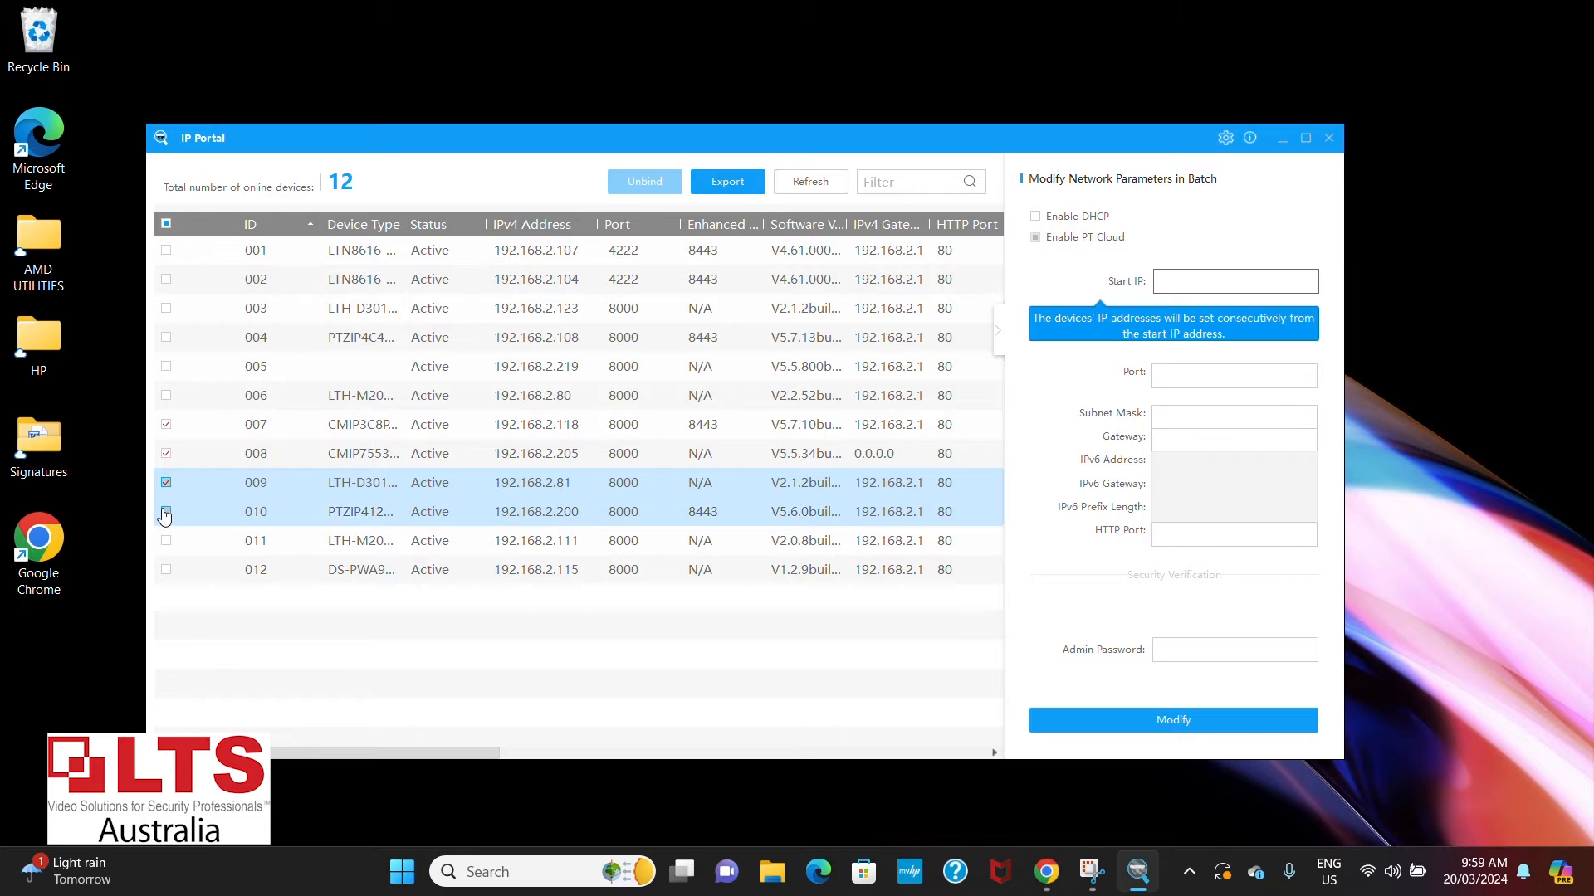
{"action": "left_click", "coordinate": [165, 512]}
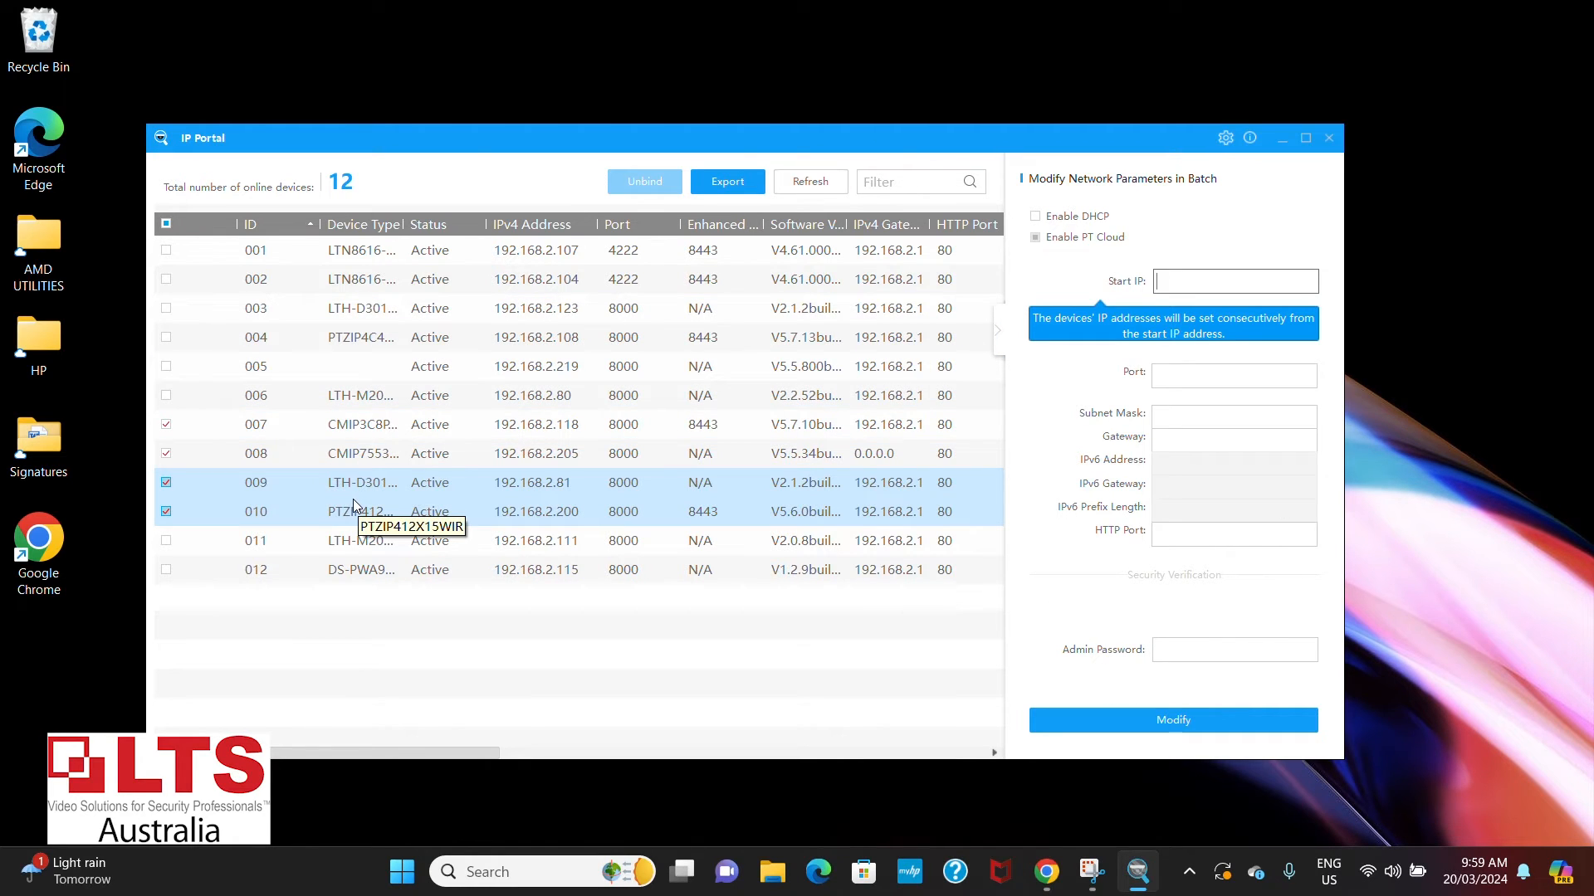
{"action": "left_click", "coordinate": [166, 510]}
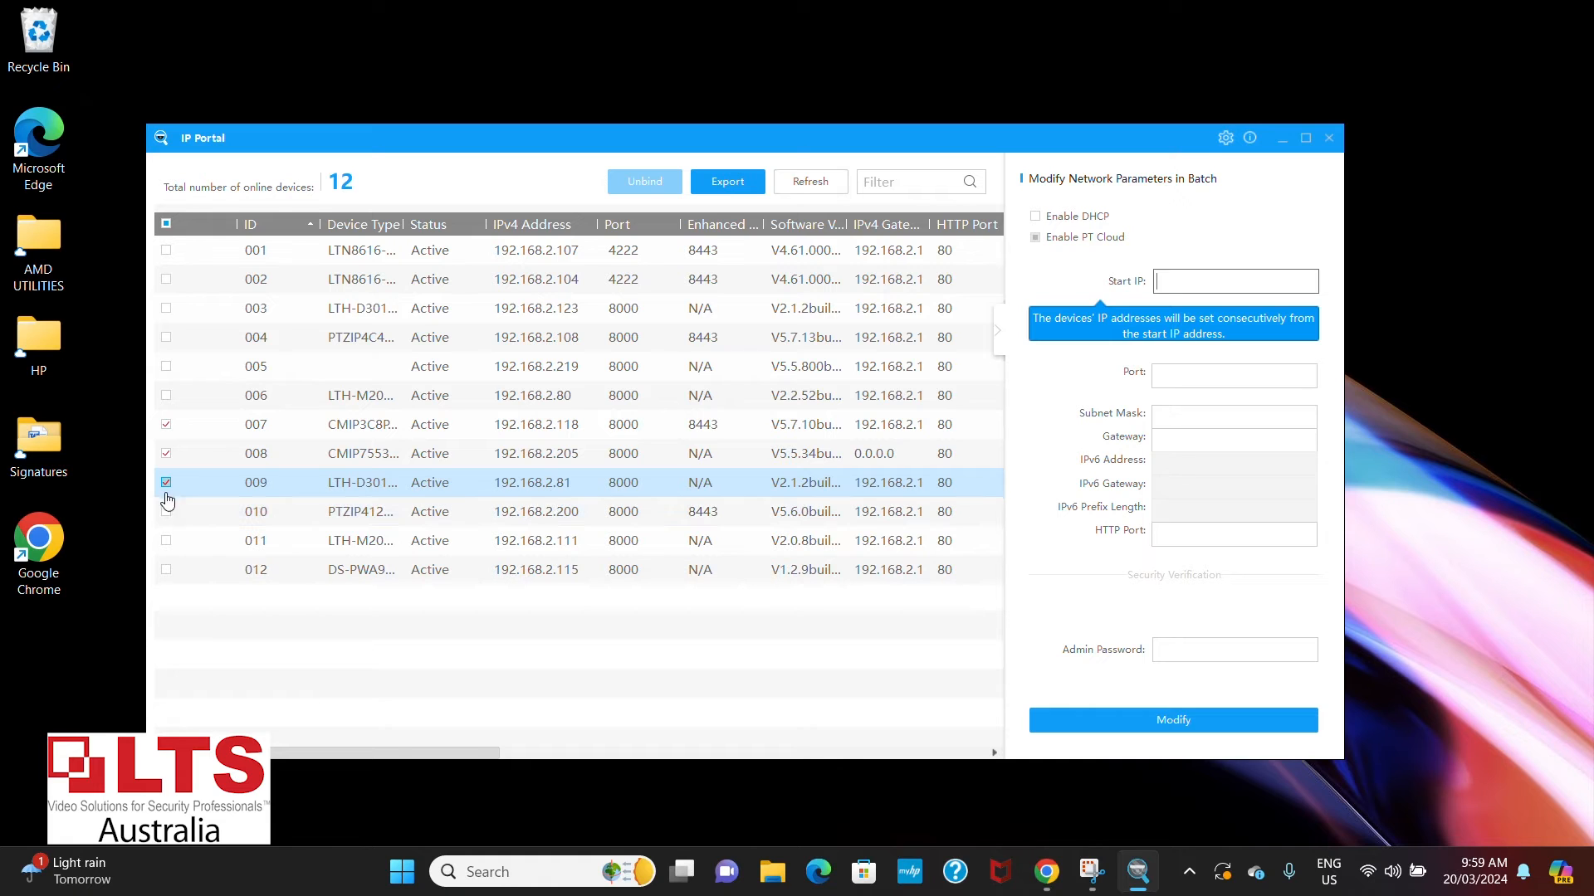
{"action": "left_click", "coordinate": [166, 482]}
{"action": "left_click", "coordinate": [166, 453]}
{"action": "left_click", "coordinate": [166, 424]}
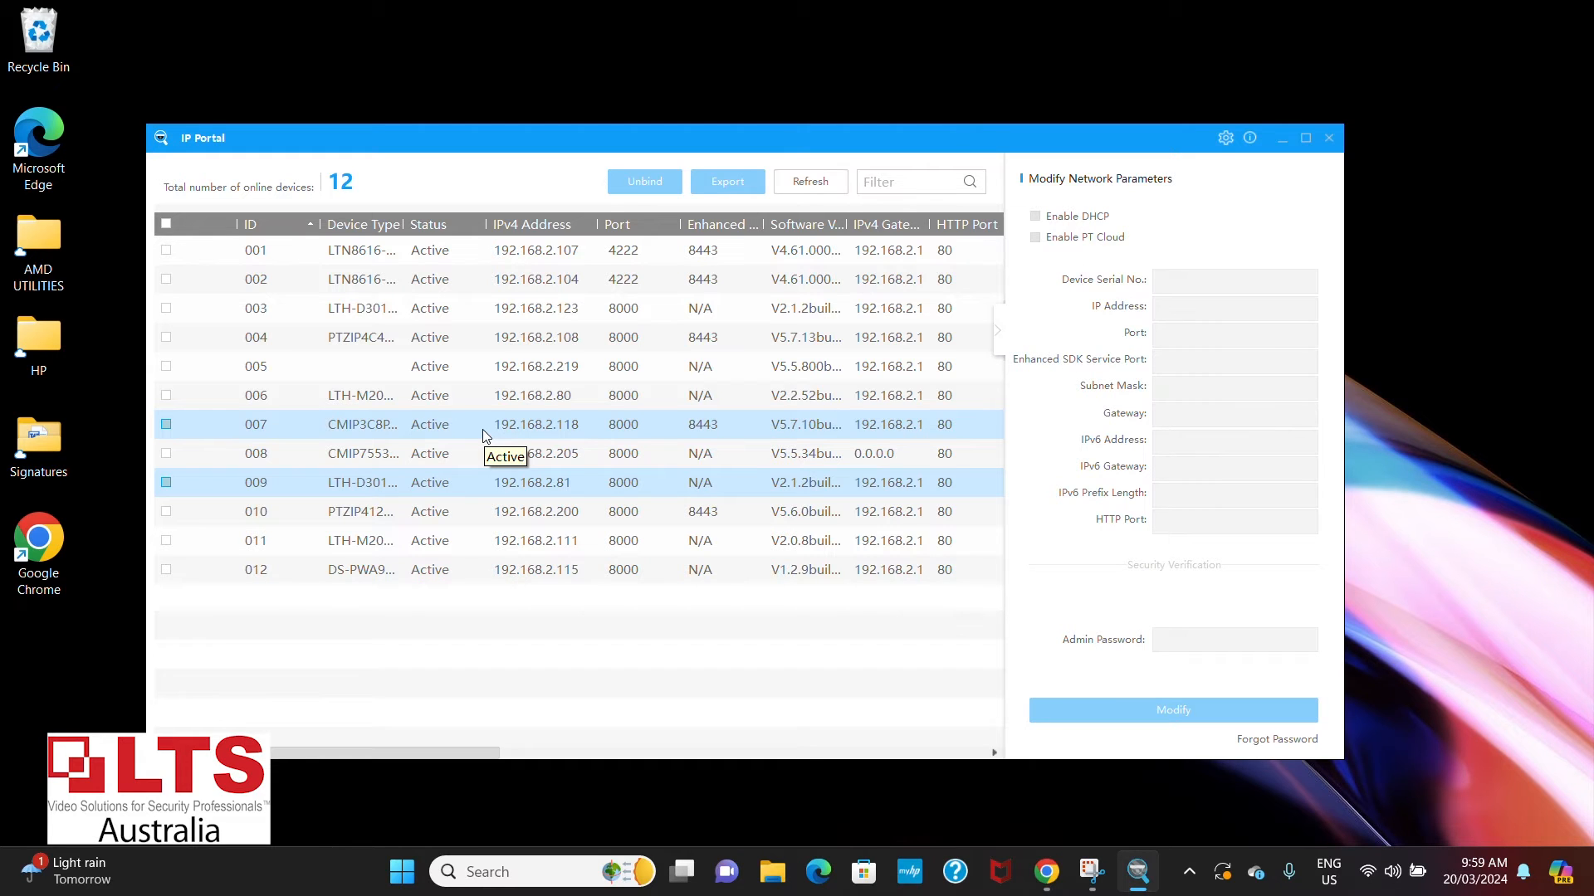
Step: Select devices 007, 008, 009 and 010 for batch modification of their network parameters
{"action": "left_click", "coordinate": [166, 425]}
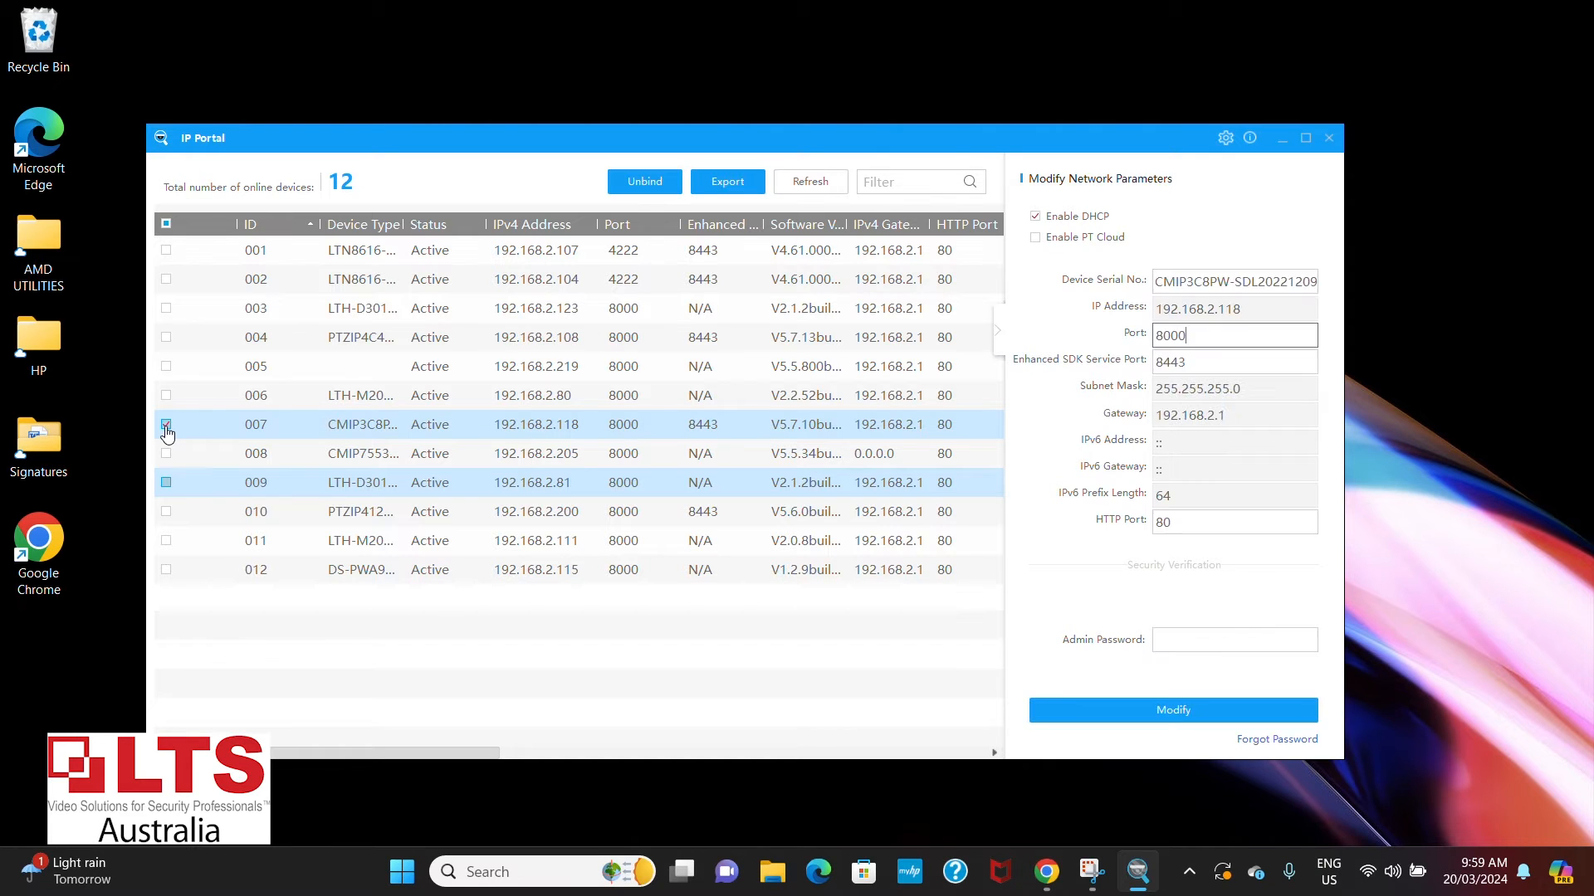
{"action": "left_click", "coordinate": [166, 454]}
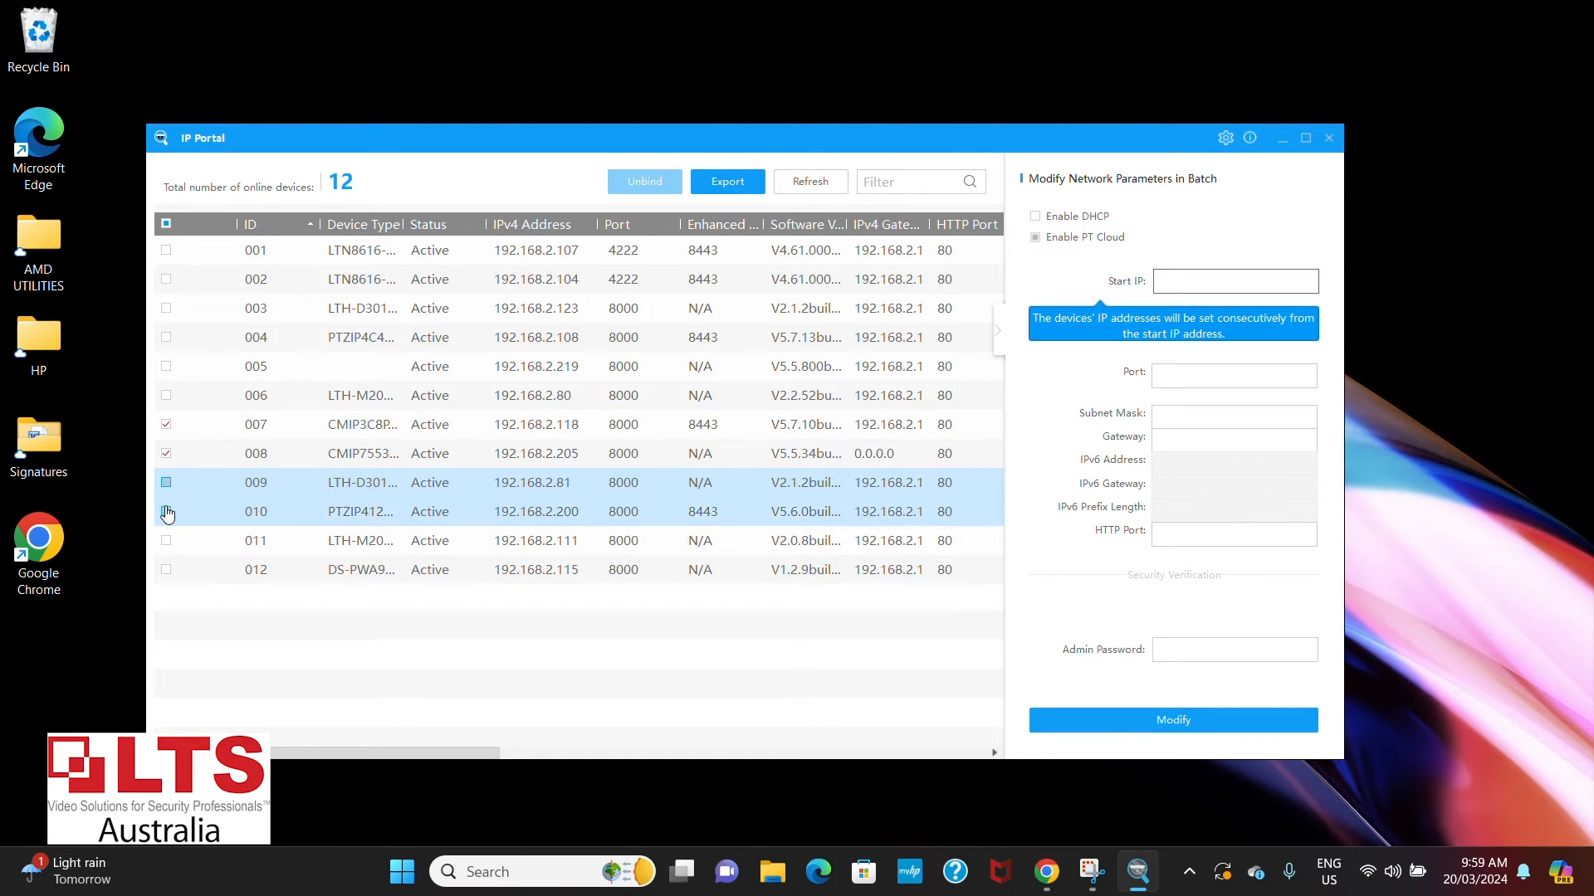
{"action": "left_click", "coordinate": [166, 512]}
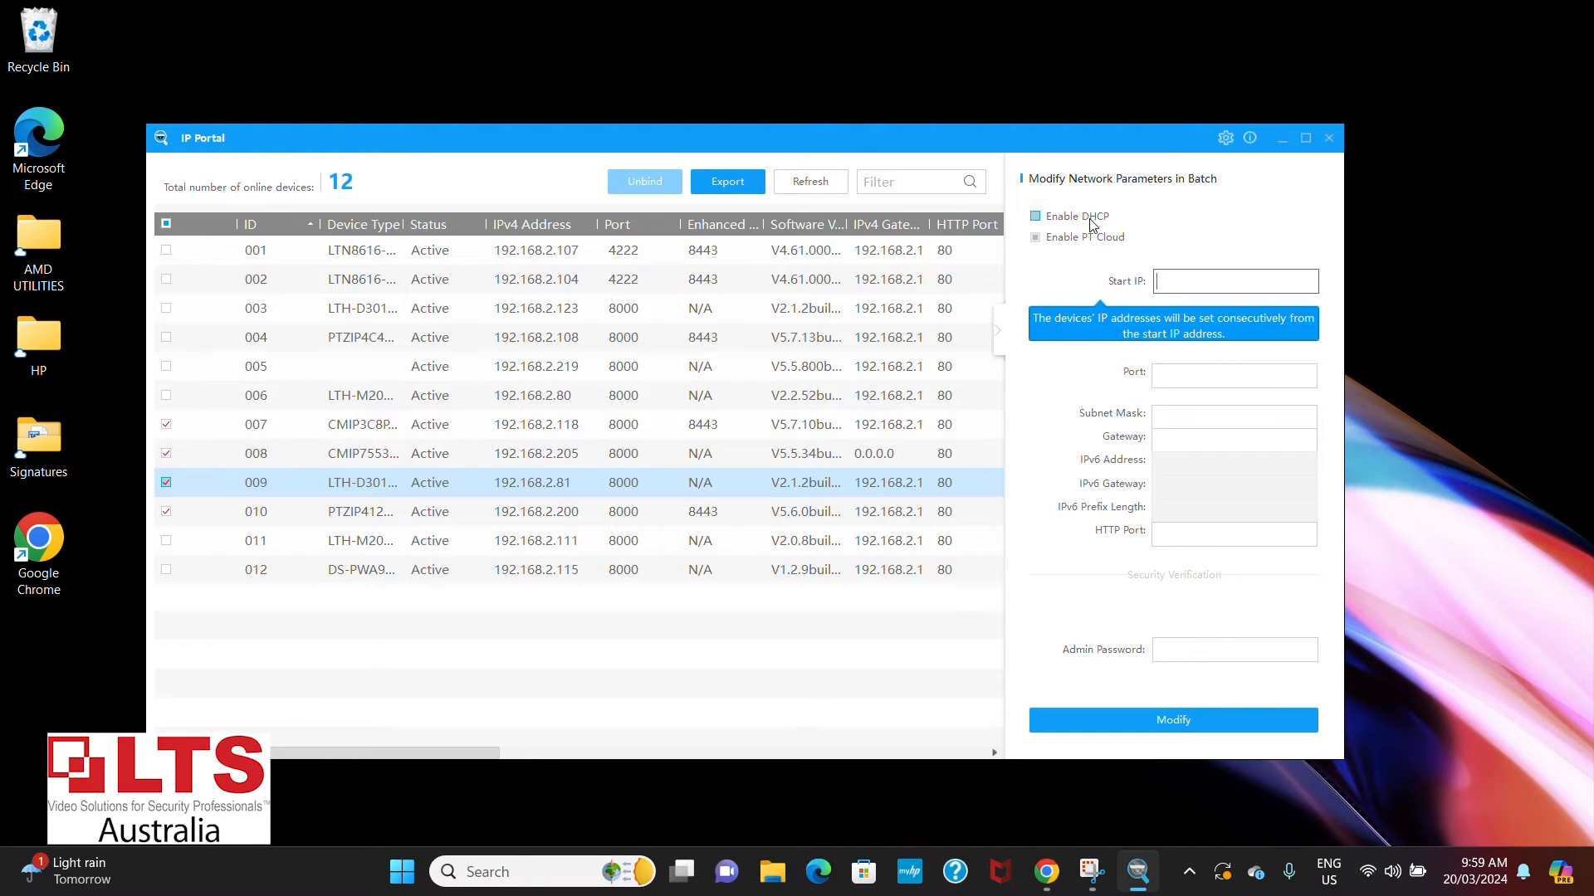
{"action": "left_click", "coordinate": [402, 459]}
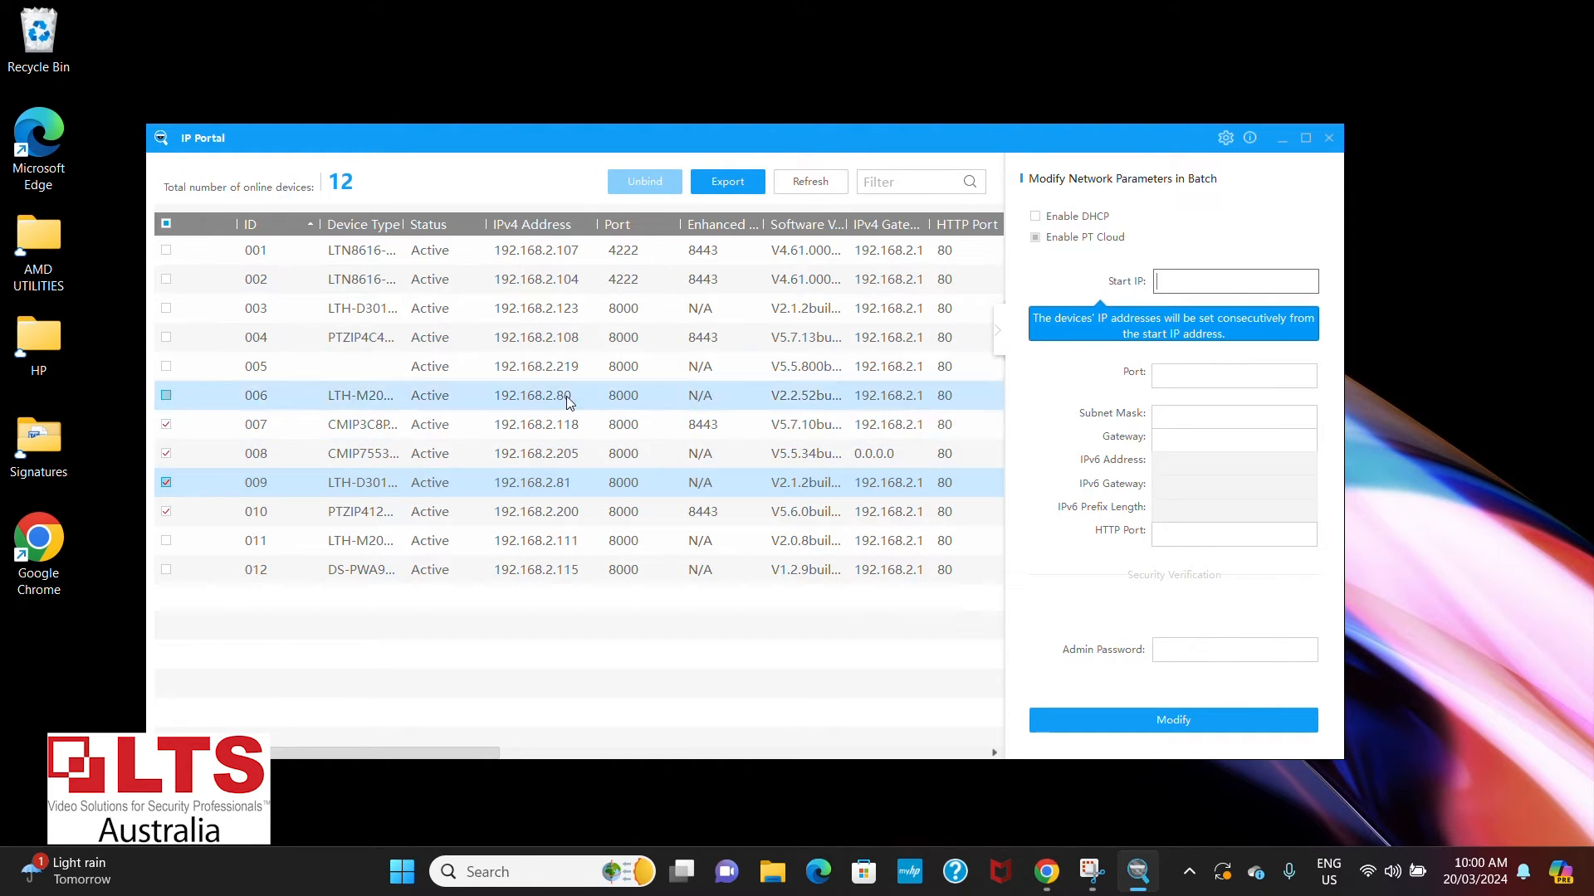
Step: Set the batch start IP to 192.168.0.1, port to 8000, subnet mask to 255.255.255.0 and gateway to 192.168.0.1
{"action": "left_click", "coordinate": [1167, 282]}
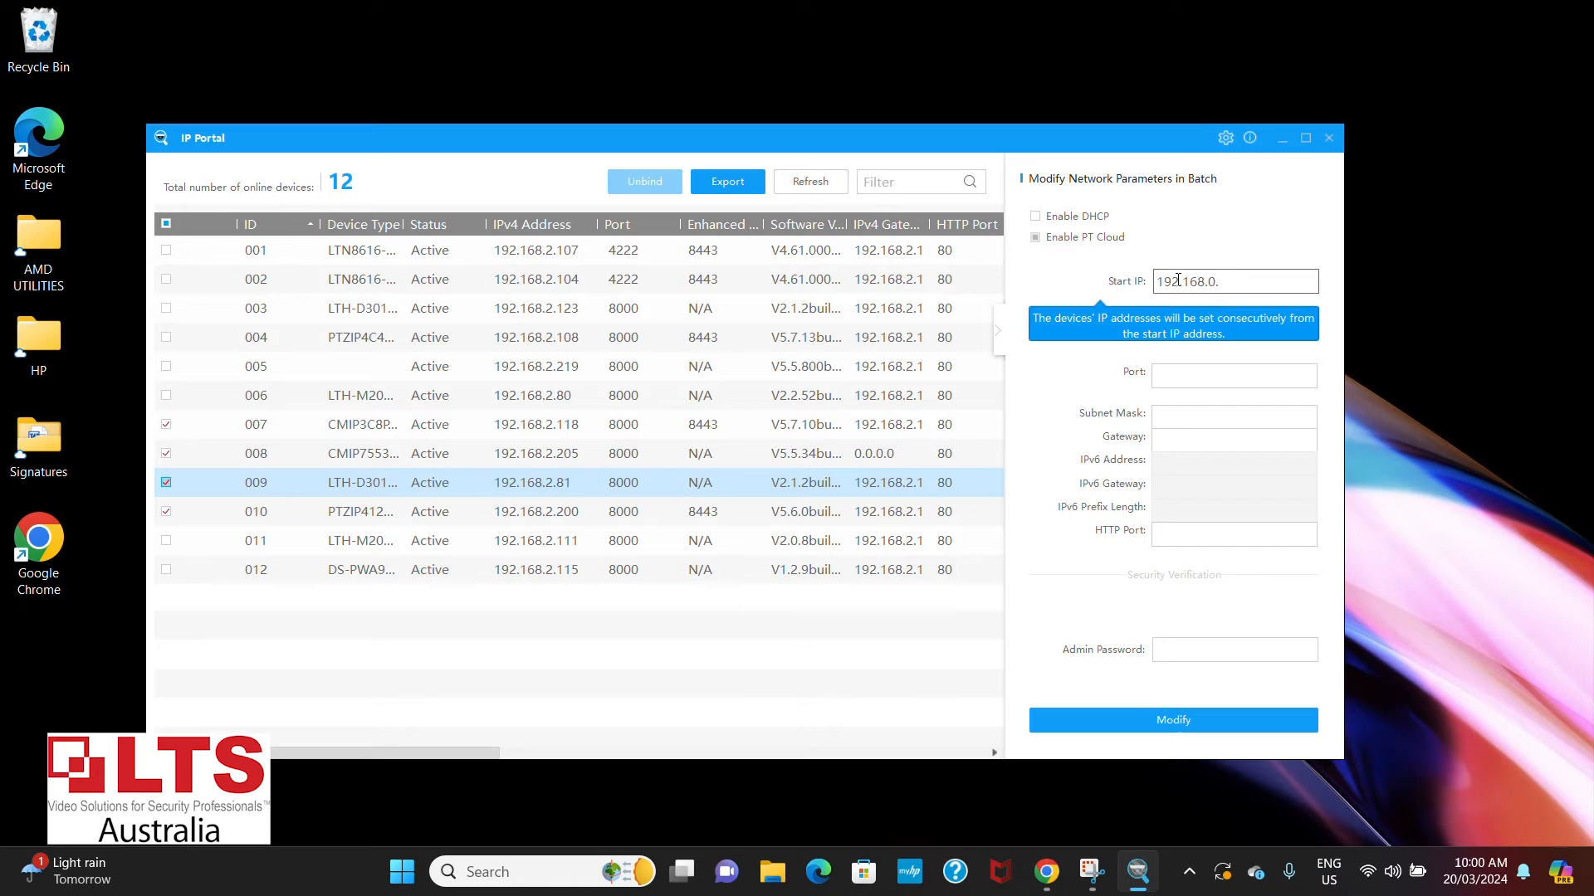
{"action": "left_click", "coordinate": [1193, 377]}
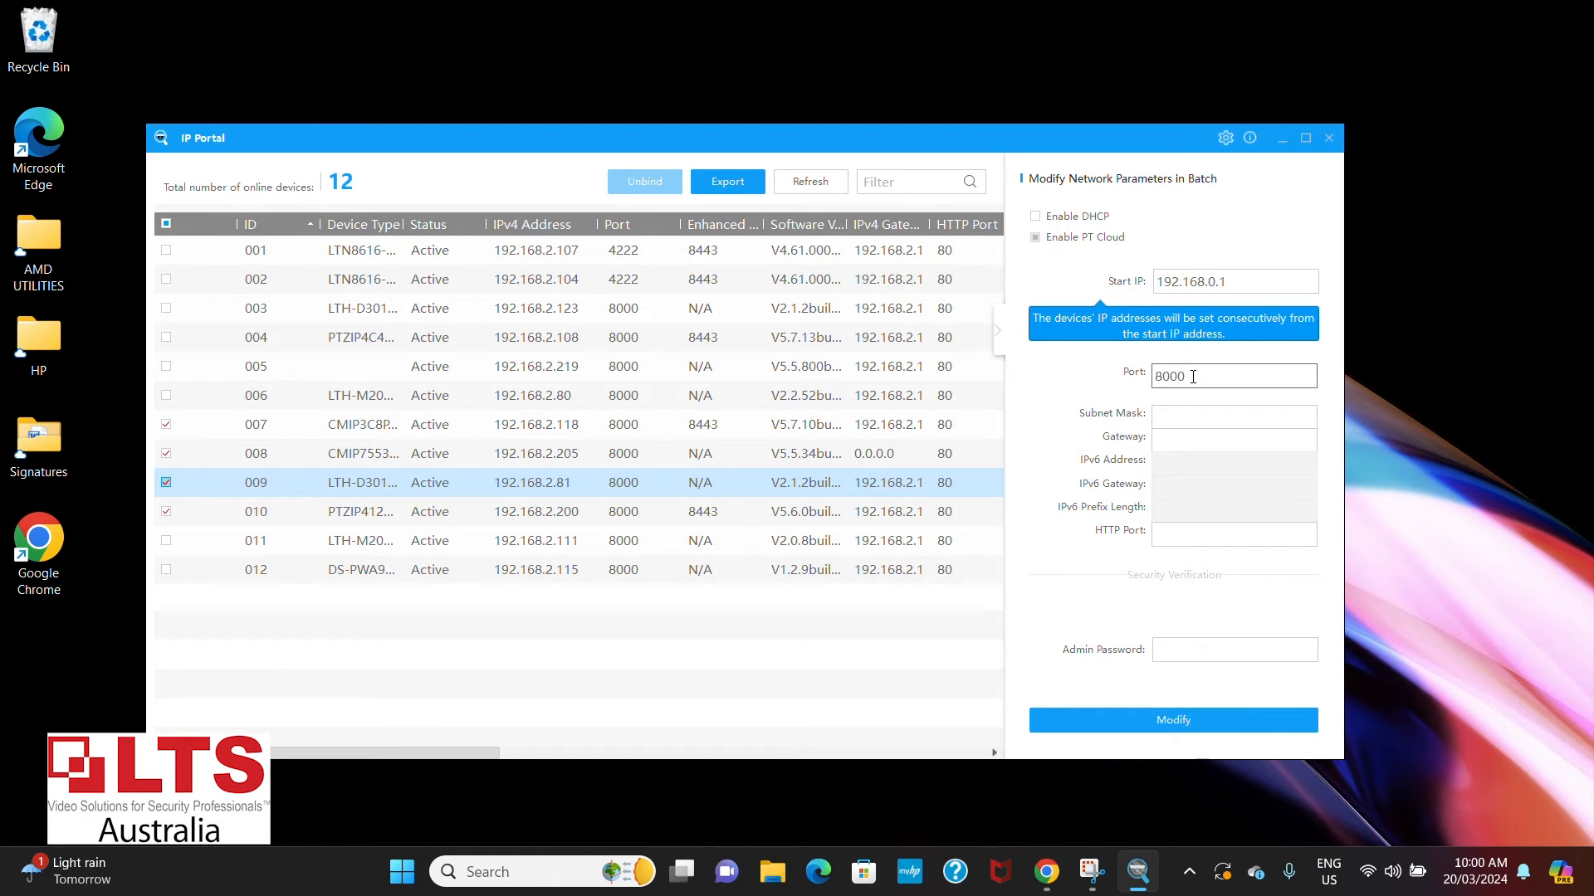
{"action": "key", "text": "Tab"}
{"action": "type", "text": "255.255.255.0"}
{"action": "key", "text": "Tab"}
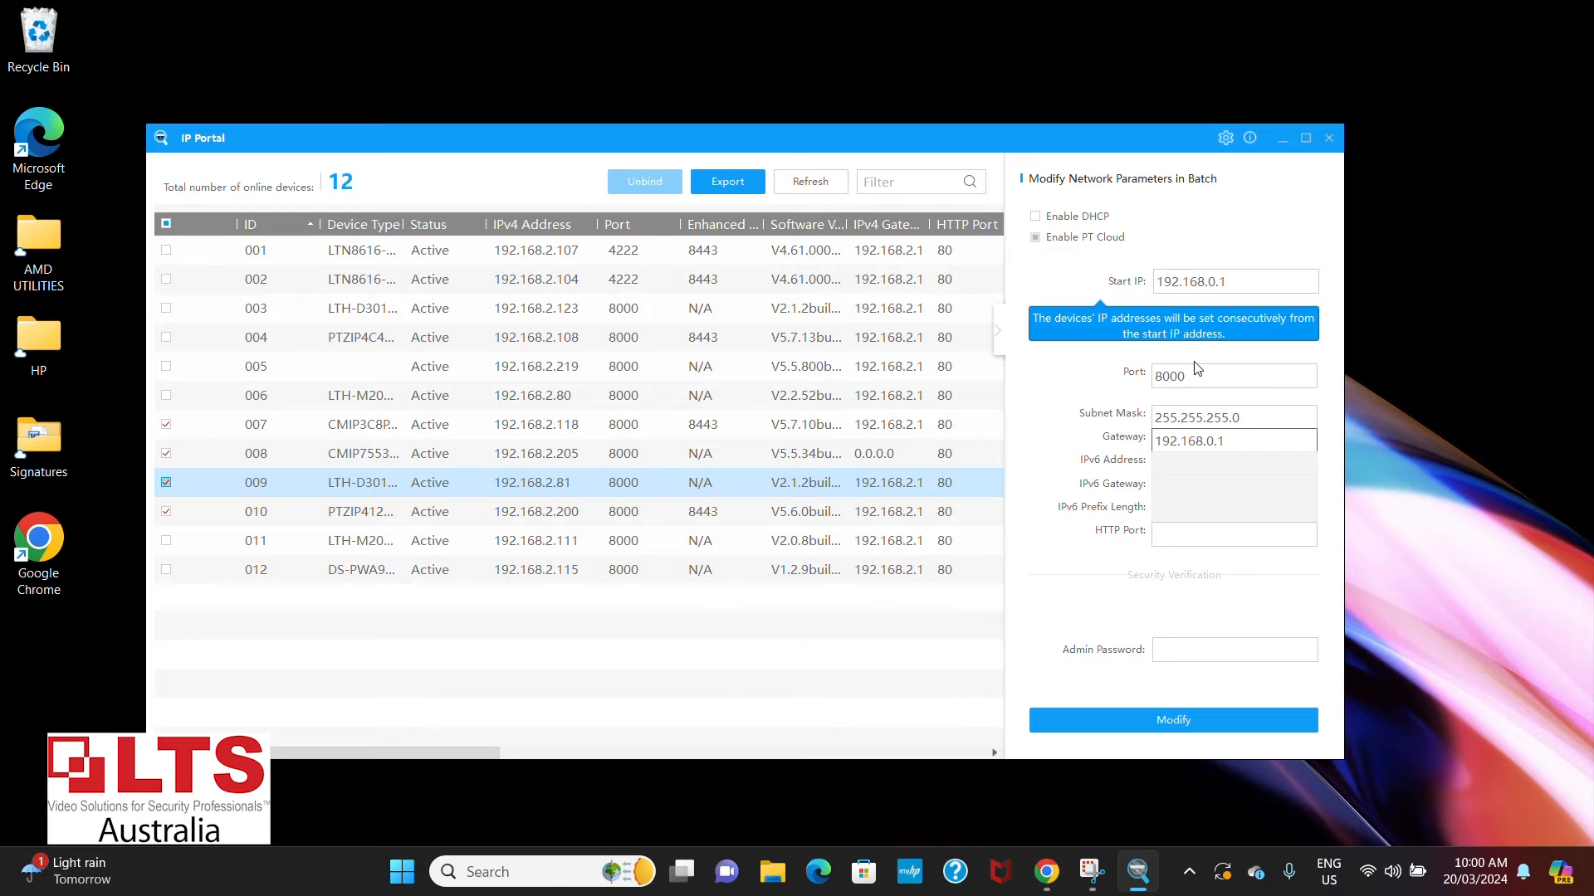
Step: Change the batch start IP to 192.168.0.10 and set the HTTP port to 80
{"action": "left_click", "coordinate": [1256, 283]}
{"action": "left_click", "coordinate": [1175, 535]}
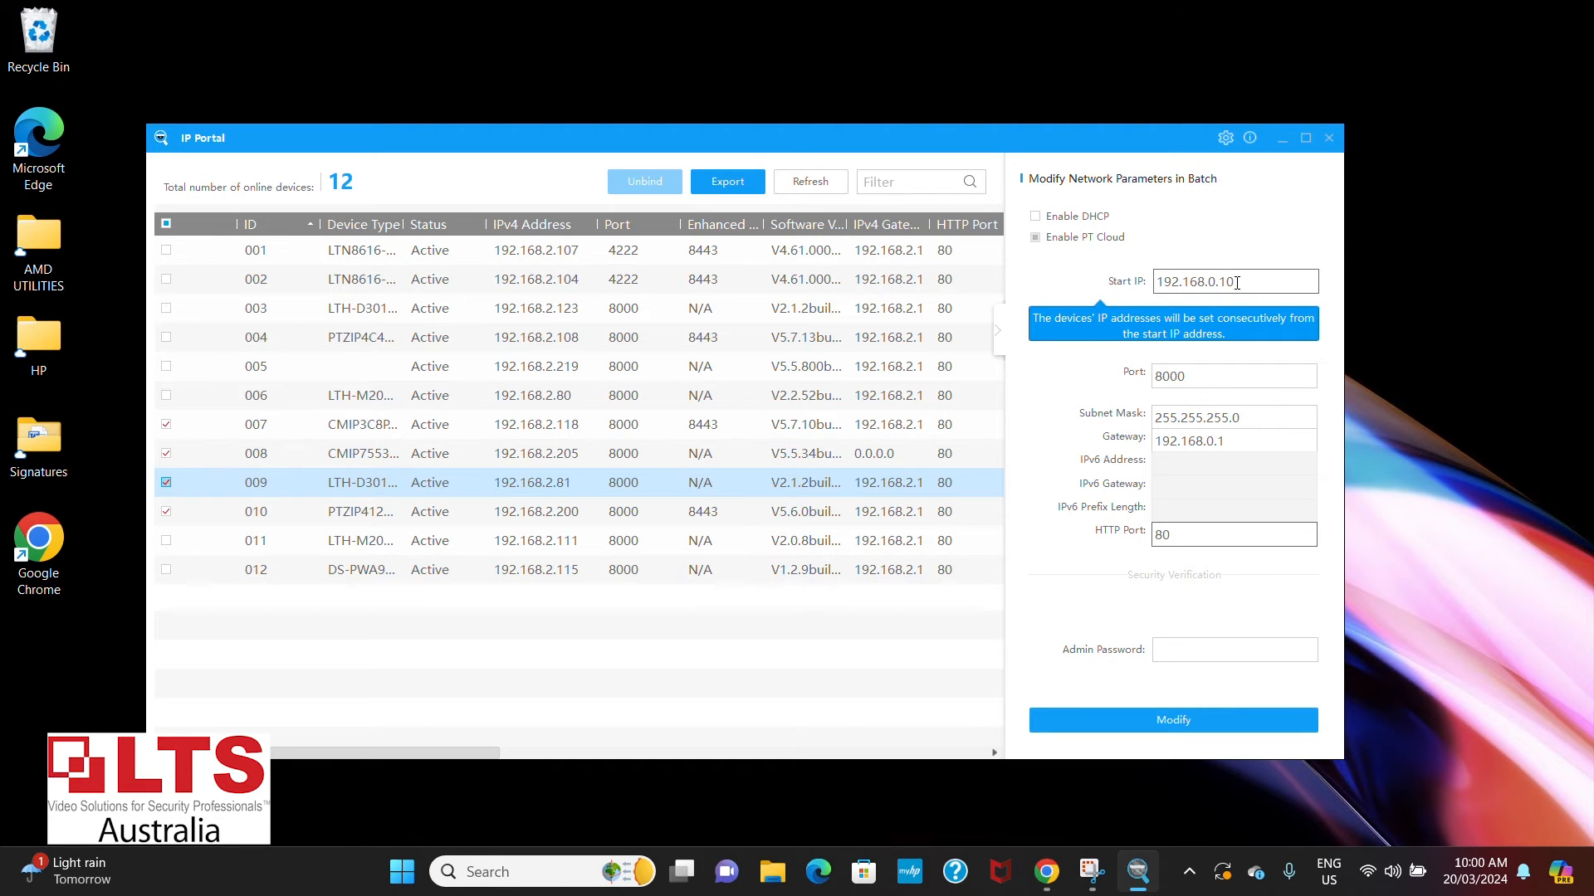
{"action": "left_click_drag", "start_coordinate": [1236, 283], "coordinate": [975, 288]}
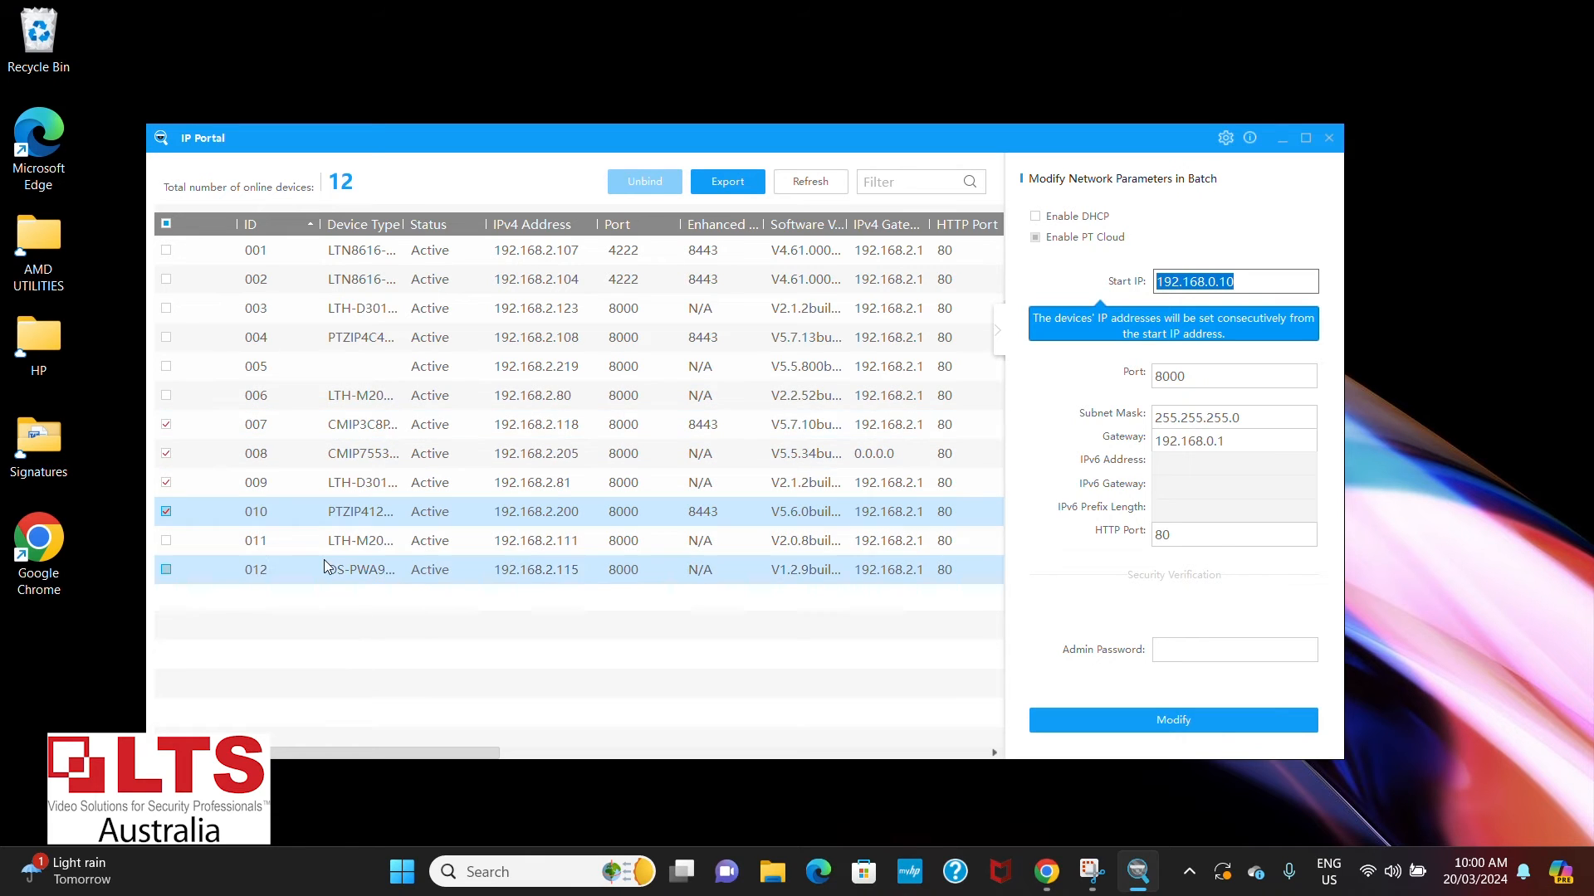
Step: Deselect devices 007, 008, 009 and 010, discarding the batch values without applying them
{"action": "left_click", "coordinate": [168, 426]}
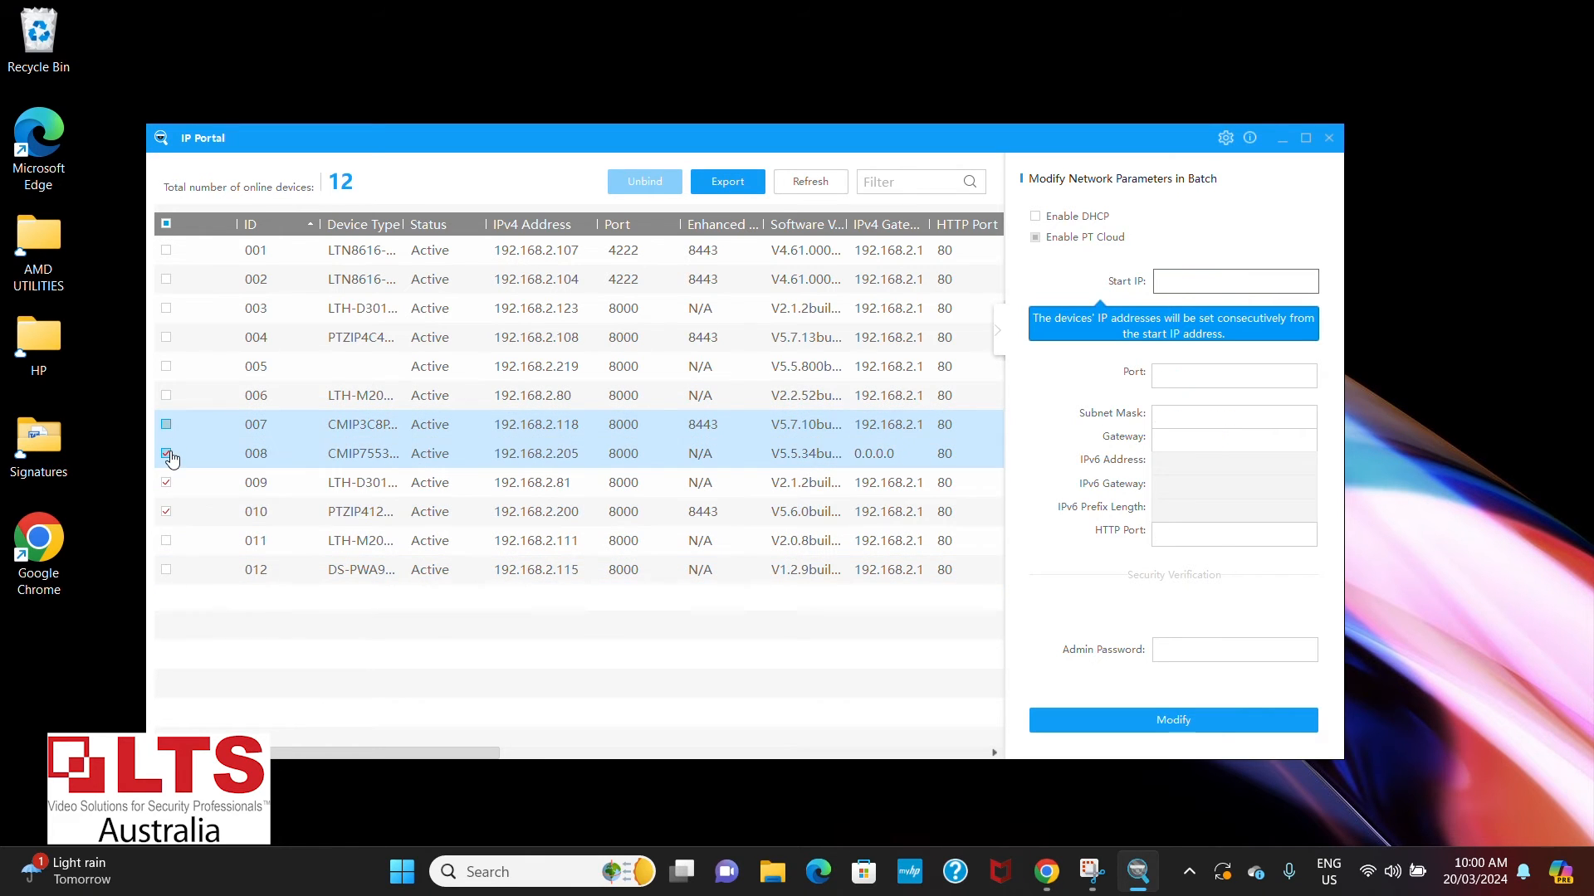
{"action": "left_click", "coordinate": [167, 455]}
{"action": "left_click", "coordinate": [166, 483]}
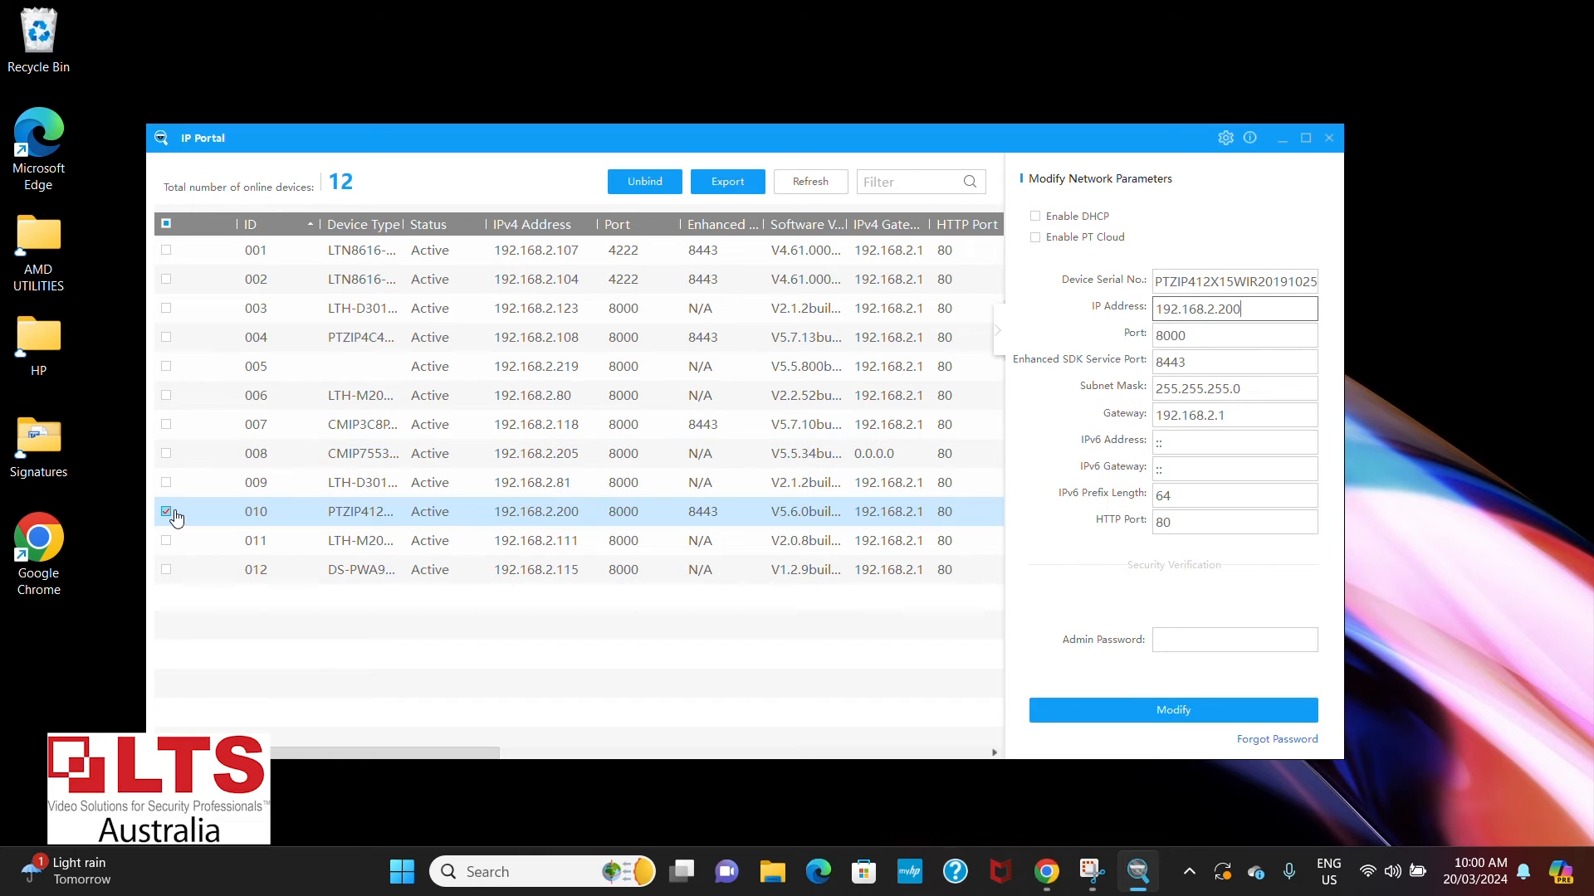
{"action": "left_click", "coordinate": [168, 514]}
{"action": "left_click", "coordinate": [166, 424]}
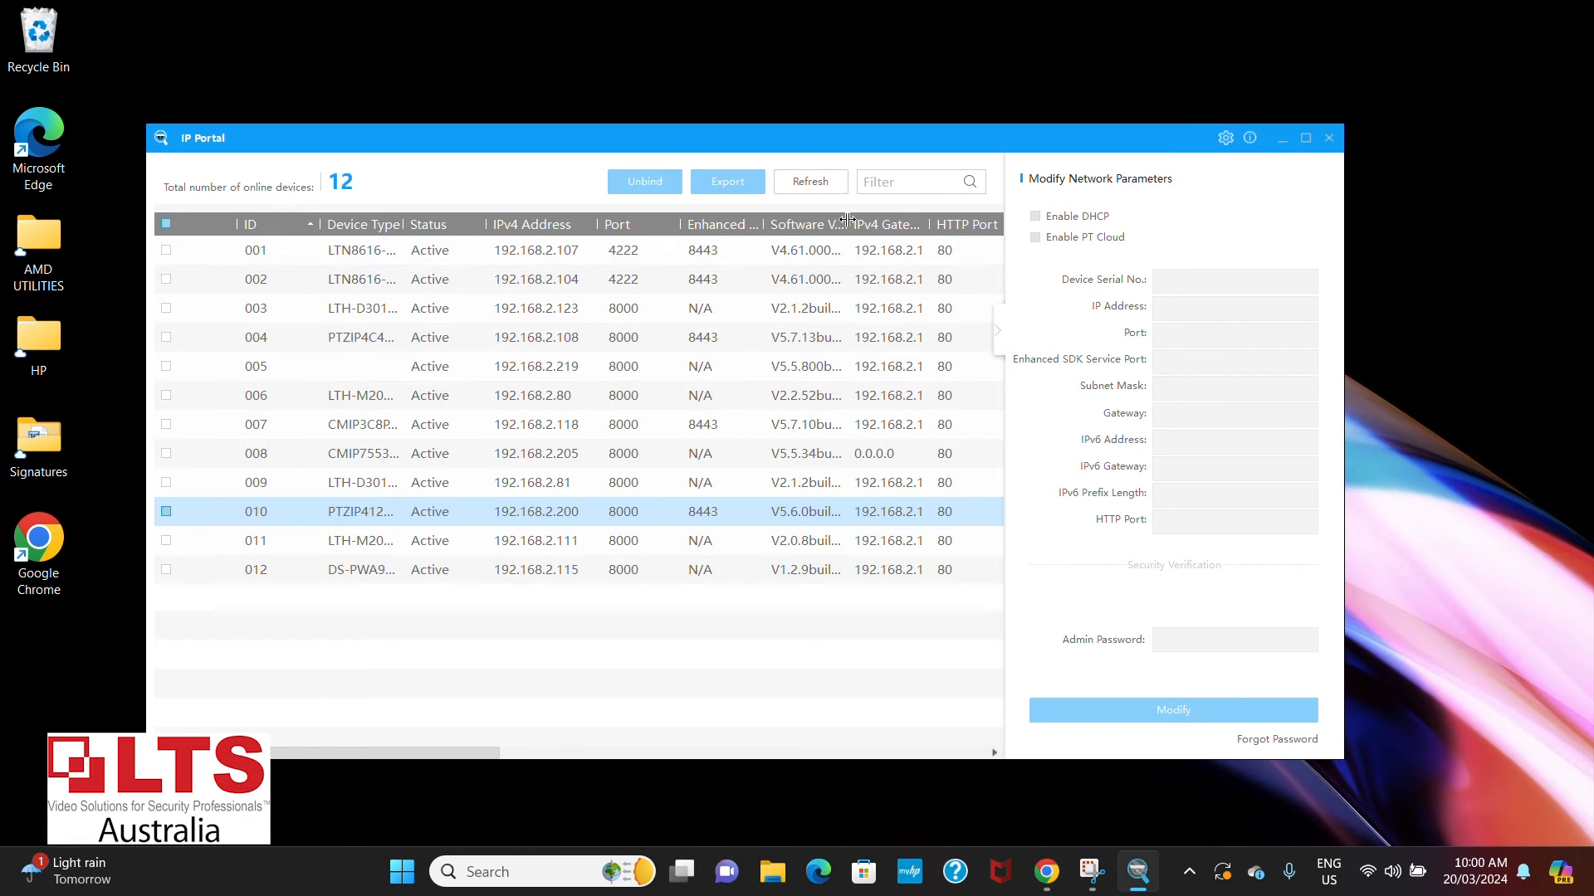
Step: Widen the Software Version column to read the full firmware versions, and narrow it again
{"action": "left_click_drag", "start_coordinate": [850, 219], "coordinate": [925, 221]}
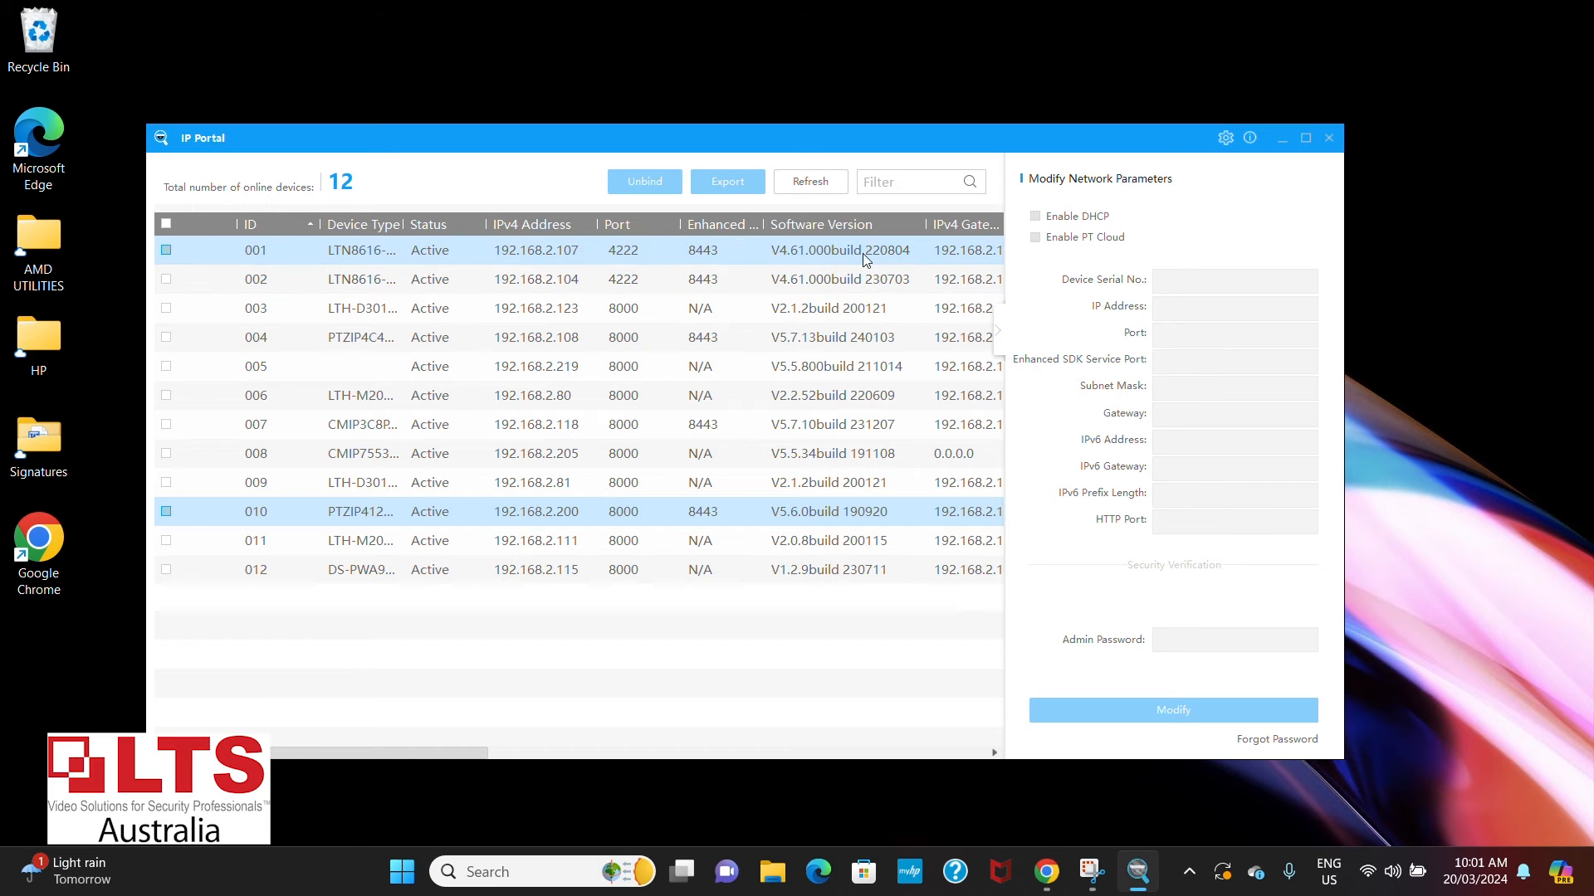
{"action": "left_click_drag", "start_coordinate": [926, 224], "coordinate": [856, 238]}
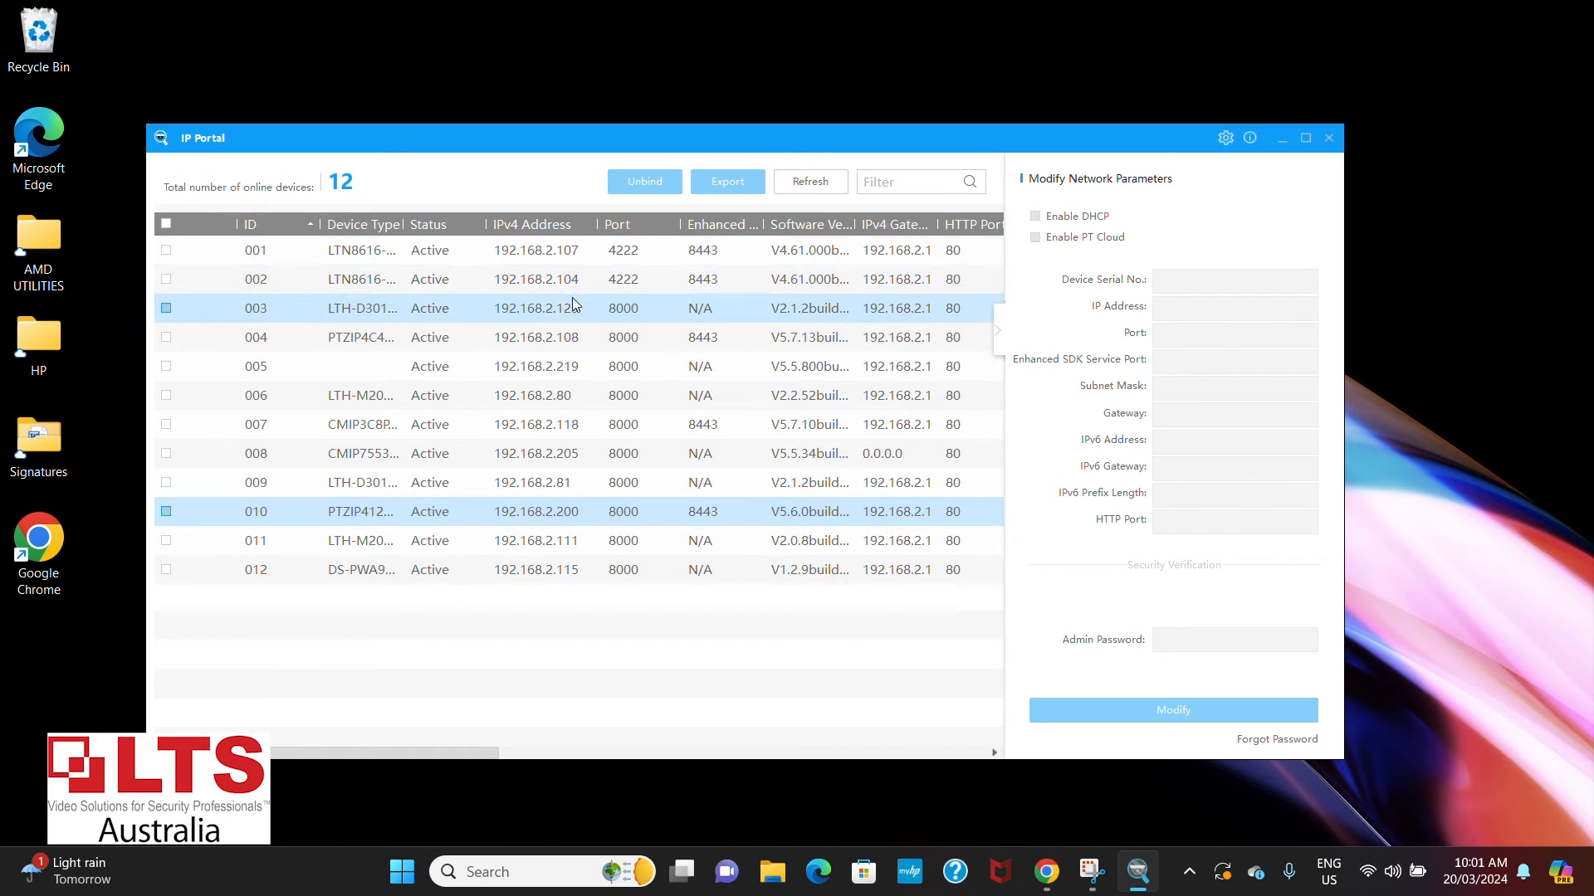
Step: Open device 010's web login page from its IP address, always using Google Chrome for the link, and minimize the browser
{"action": "left_click", "coordinate": [550, 473], "text": "ctrl"}
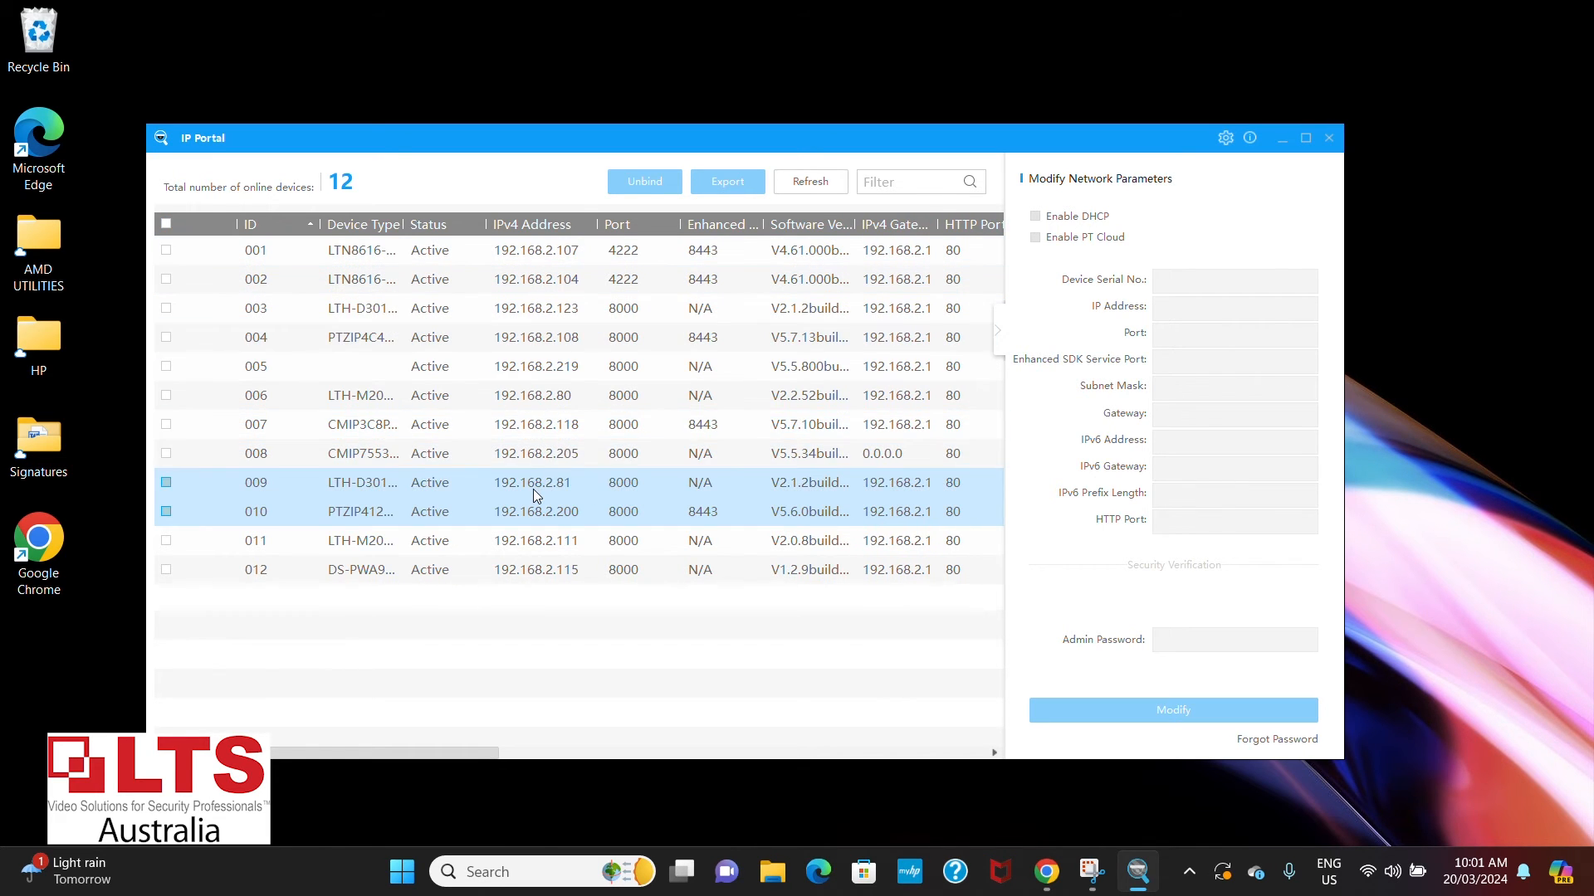
{"action": "double_click", "coordinate": [532, 514]}
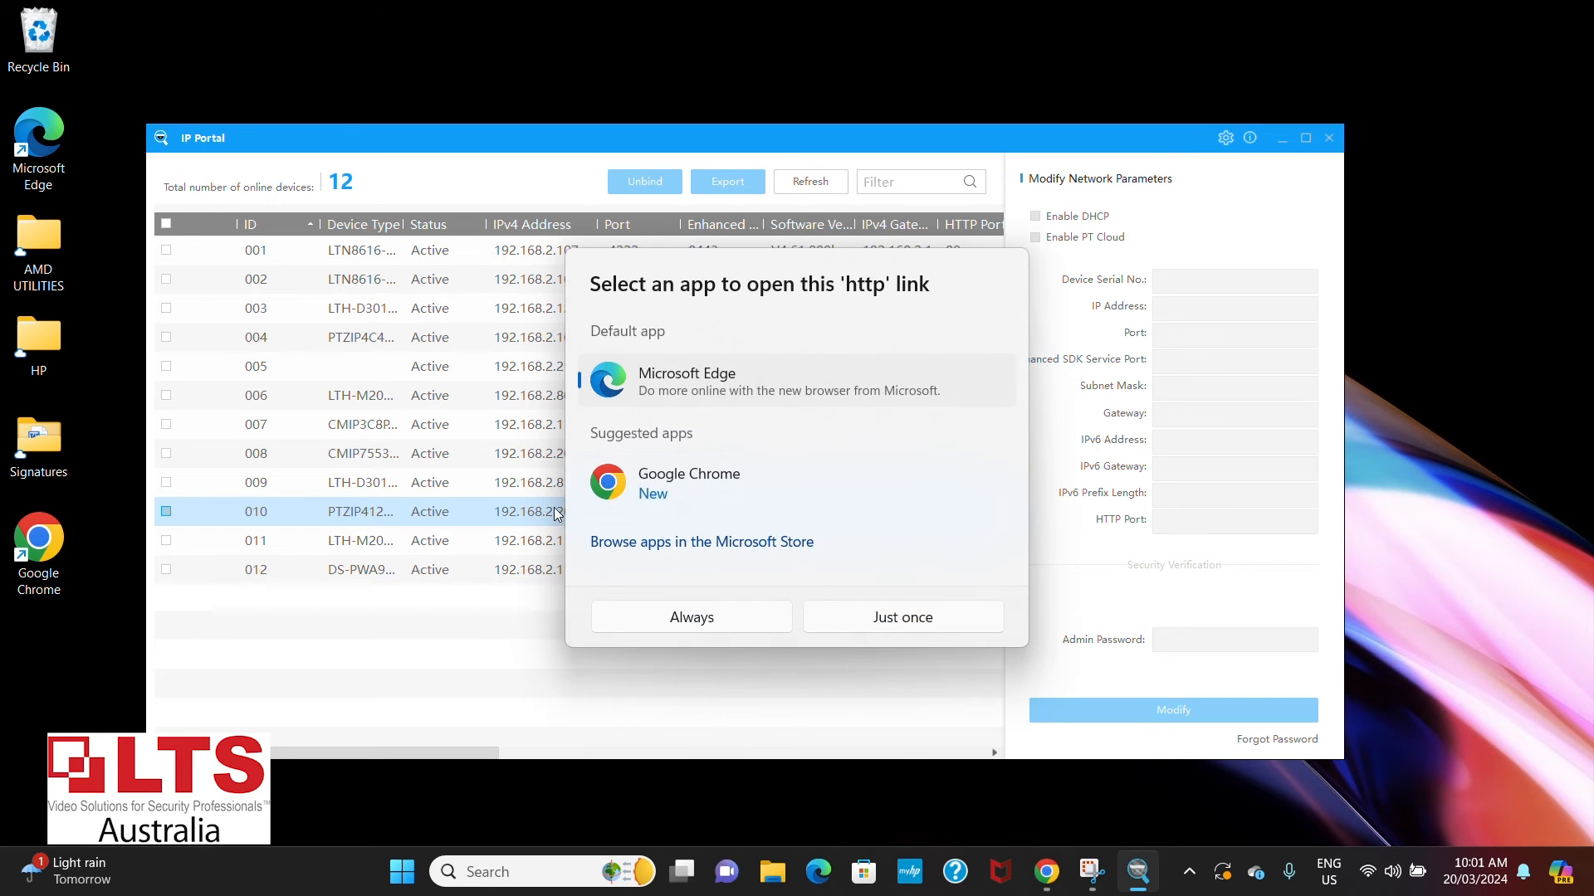
{"action": "left_click", "coordinate": [624, 479]}
{"action": "left_click", "coordinate": [696, 620]}
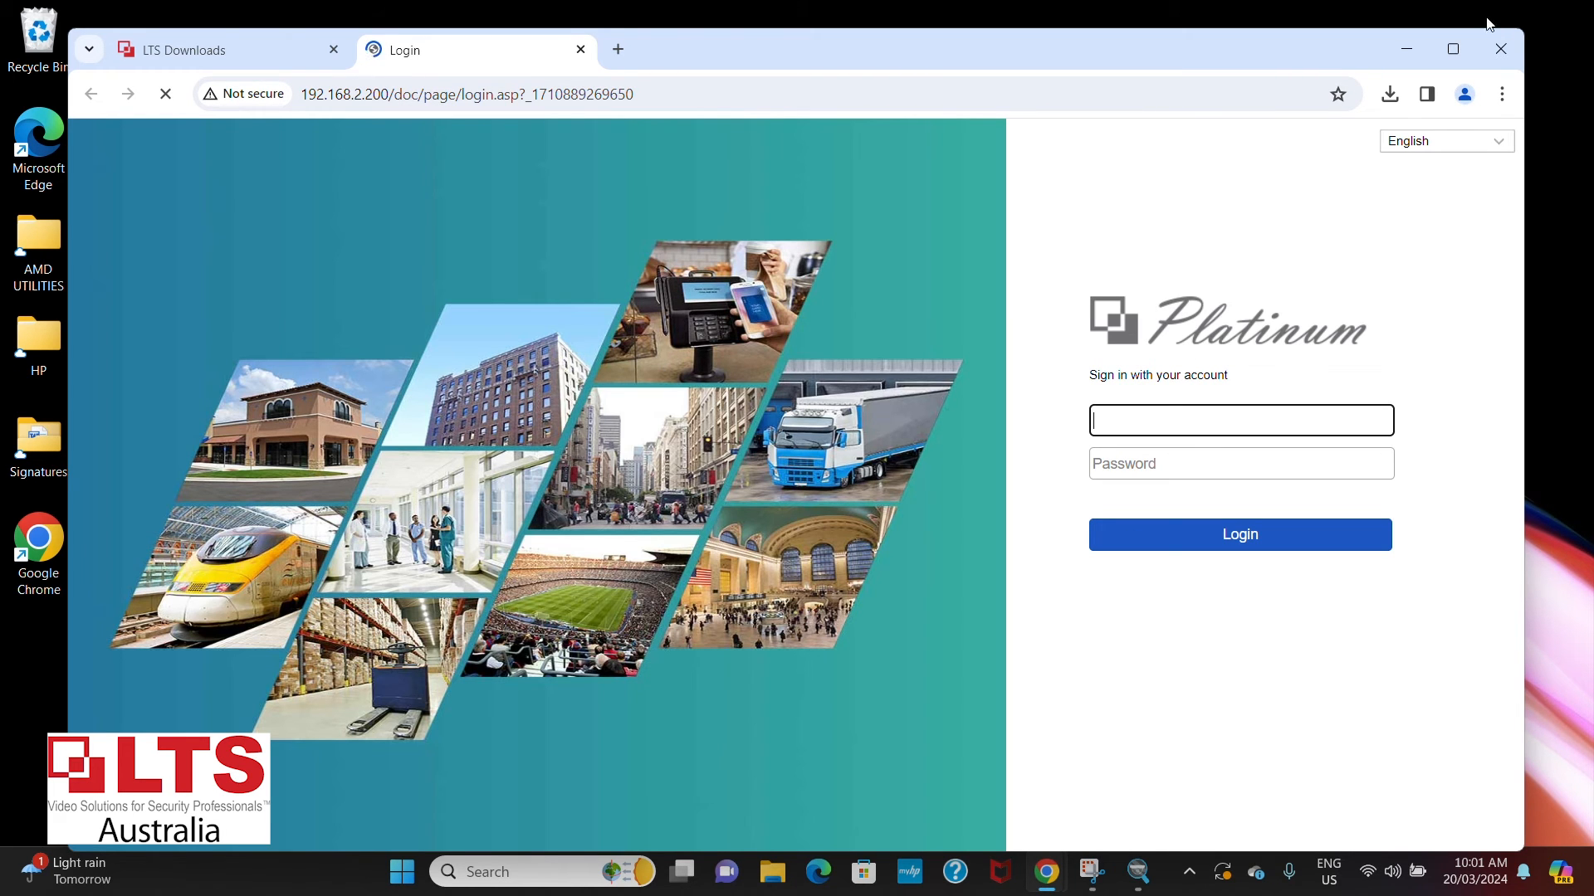
{"action": "left_click", "coordinate": [1406, 49]}
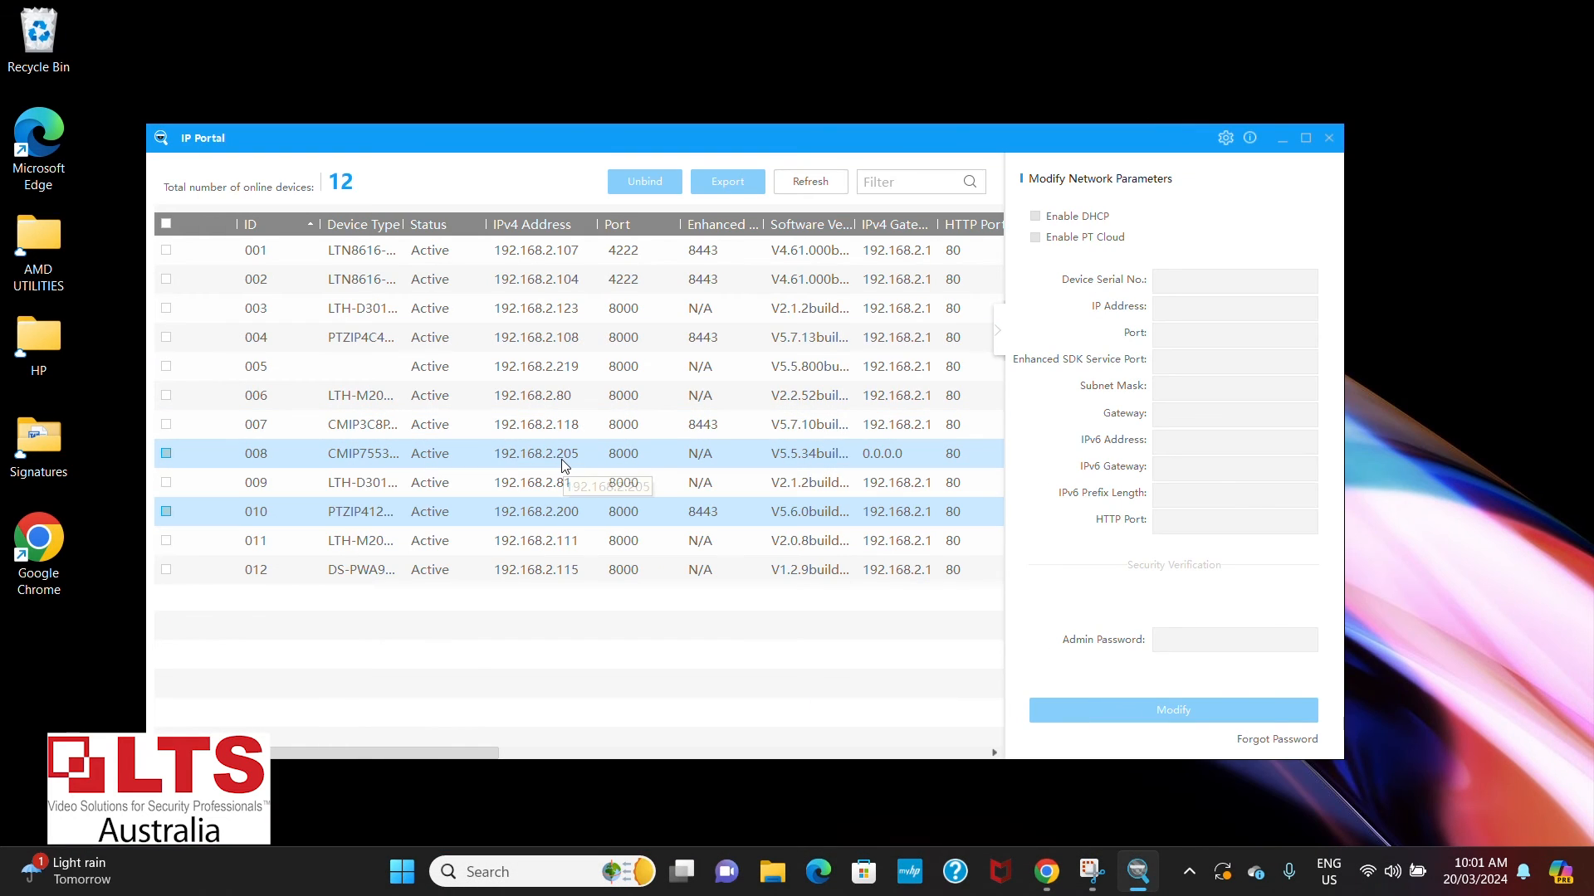
Step: Select all listed devices, export them to a CSV file named summary in C:\, and close the export dialog
{"action": "left_click", "coordinate": [568, 461]}
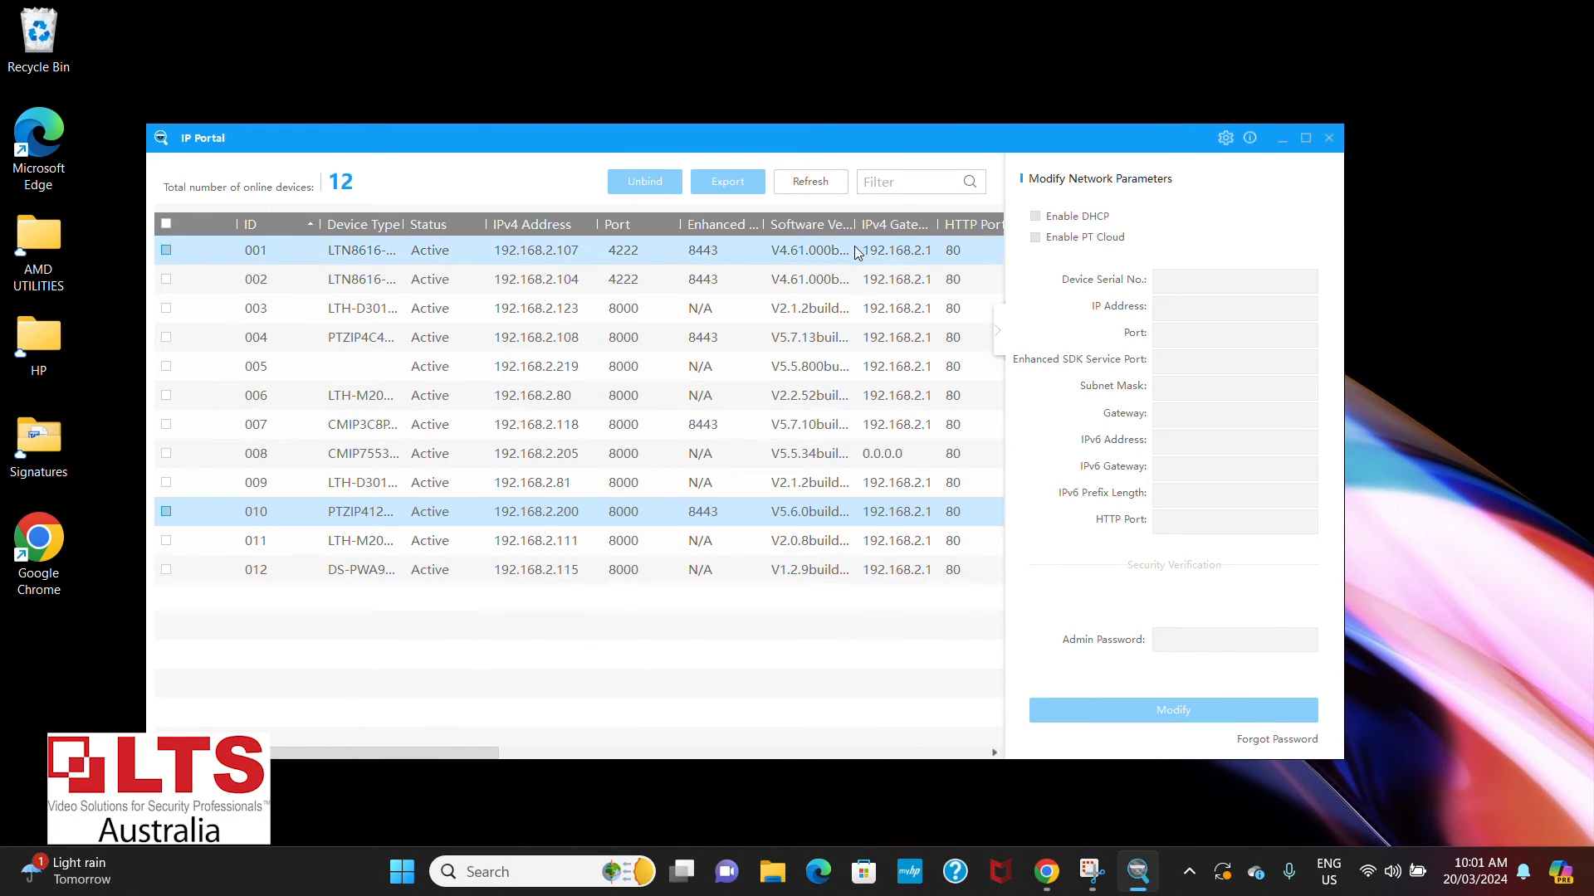
{"action": "left_click_drag", "start_coordinate": [489, 754], "coordinate": [271, 442]}
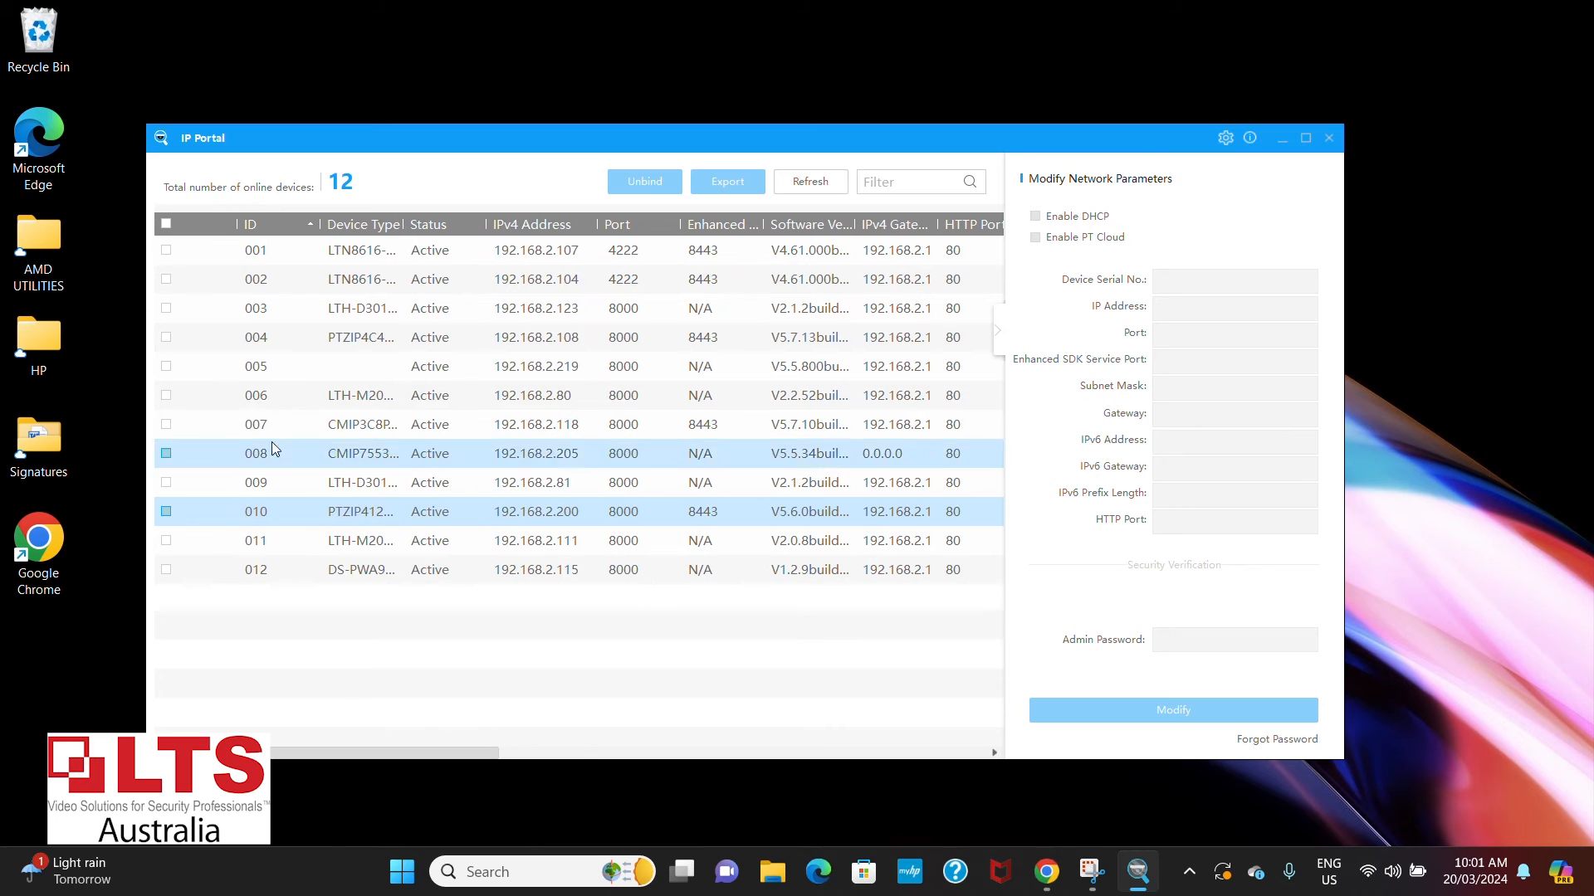
{"action": "left_click", "coordinate": [166, 224]}
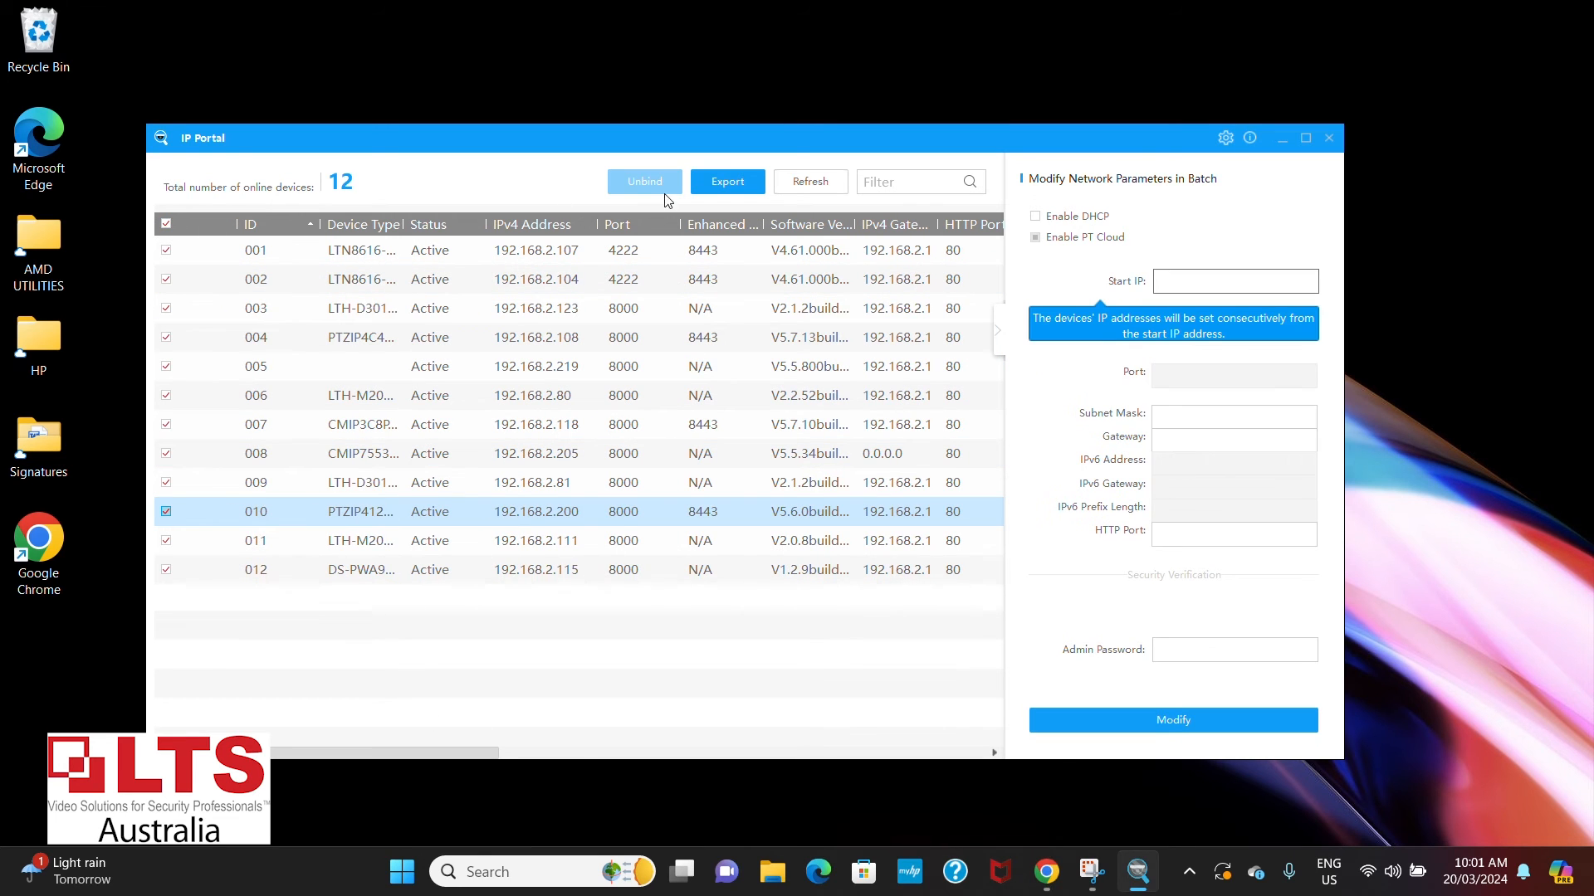
{"action": "left_click", "coordinate": [742, 179]}
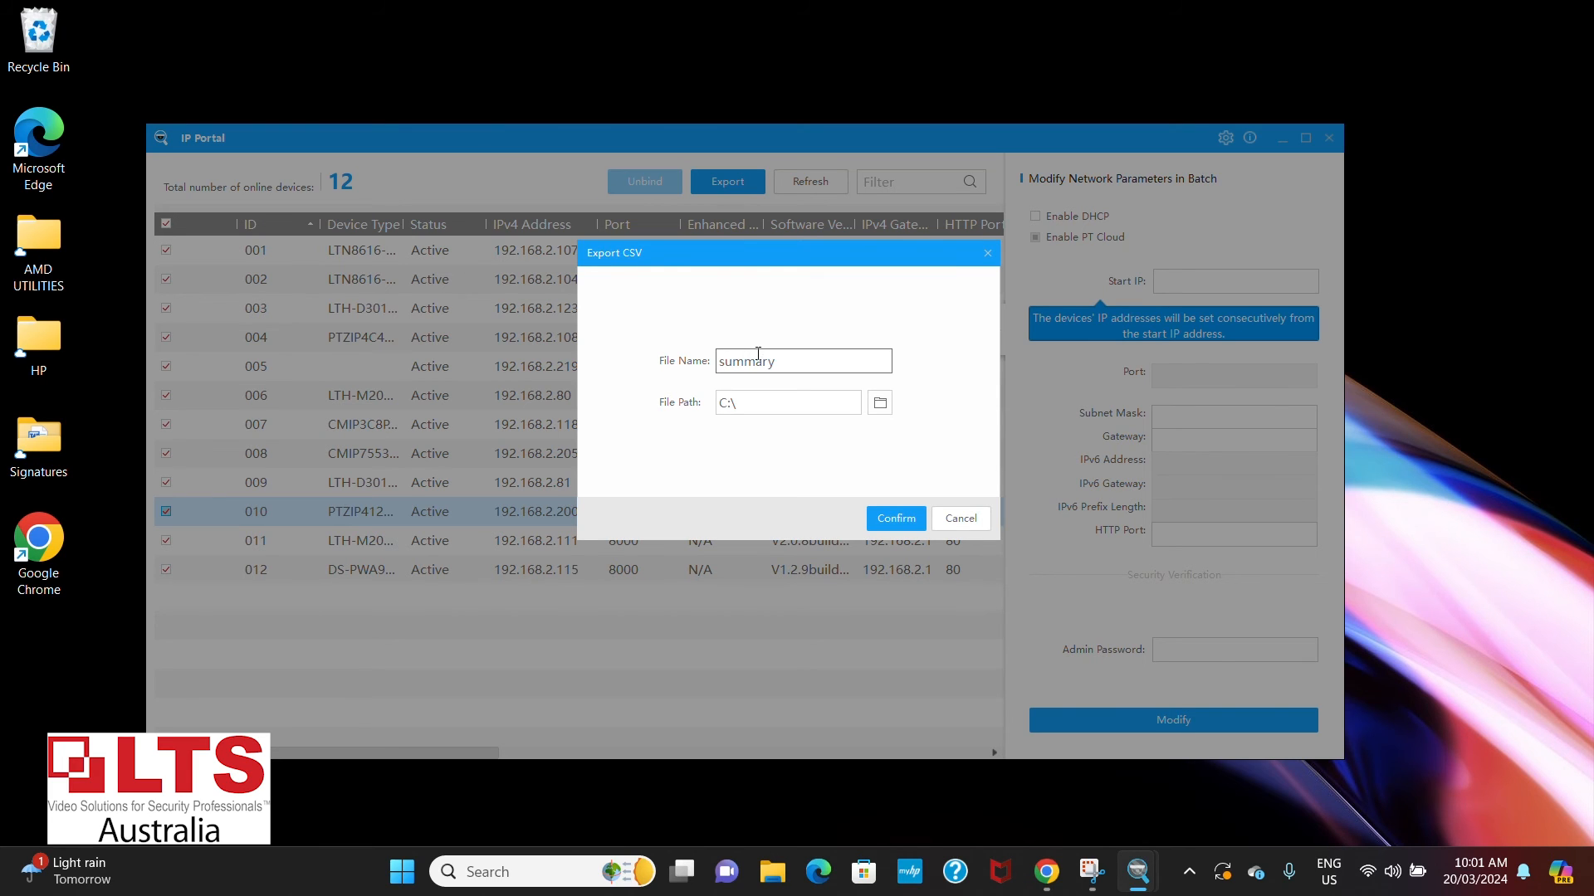
{"action": "left_click", "coordinate": [884, 516]}
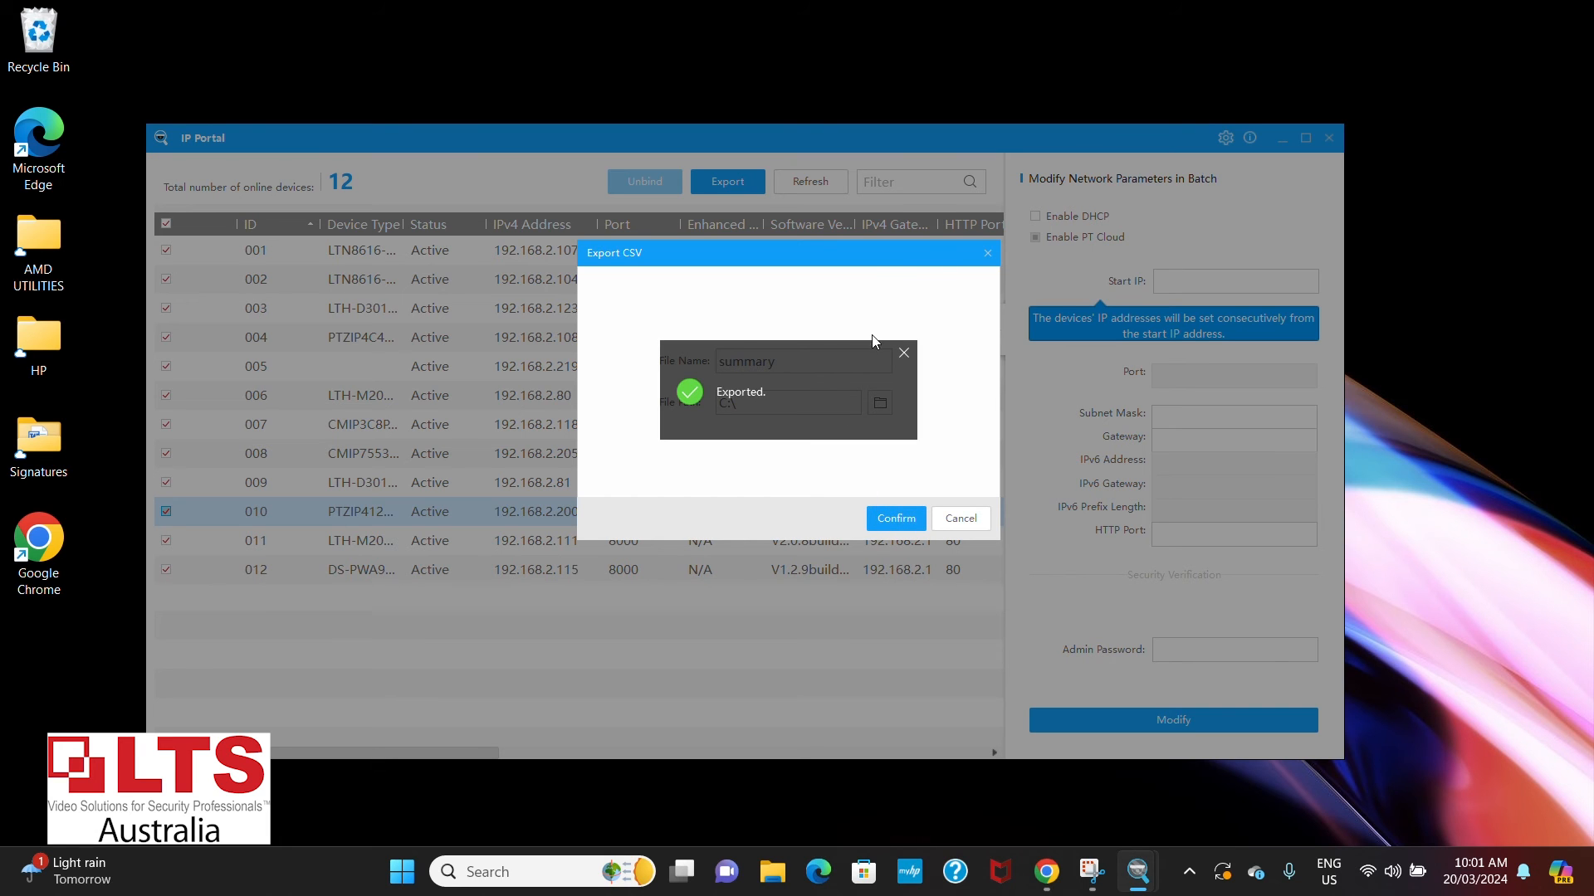
{"action": "left_click", "coordinate": [904, 352]}
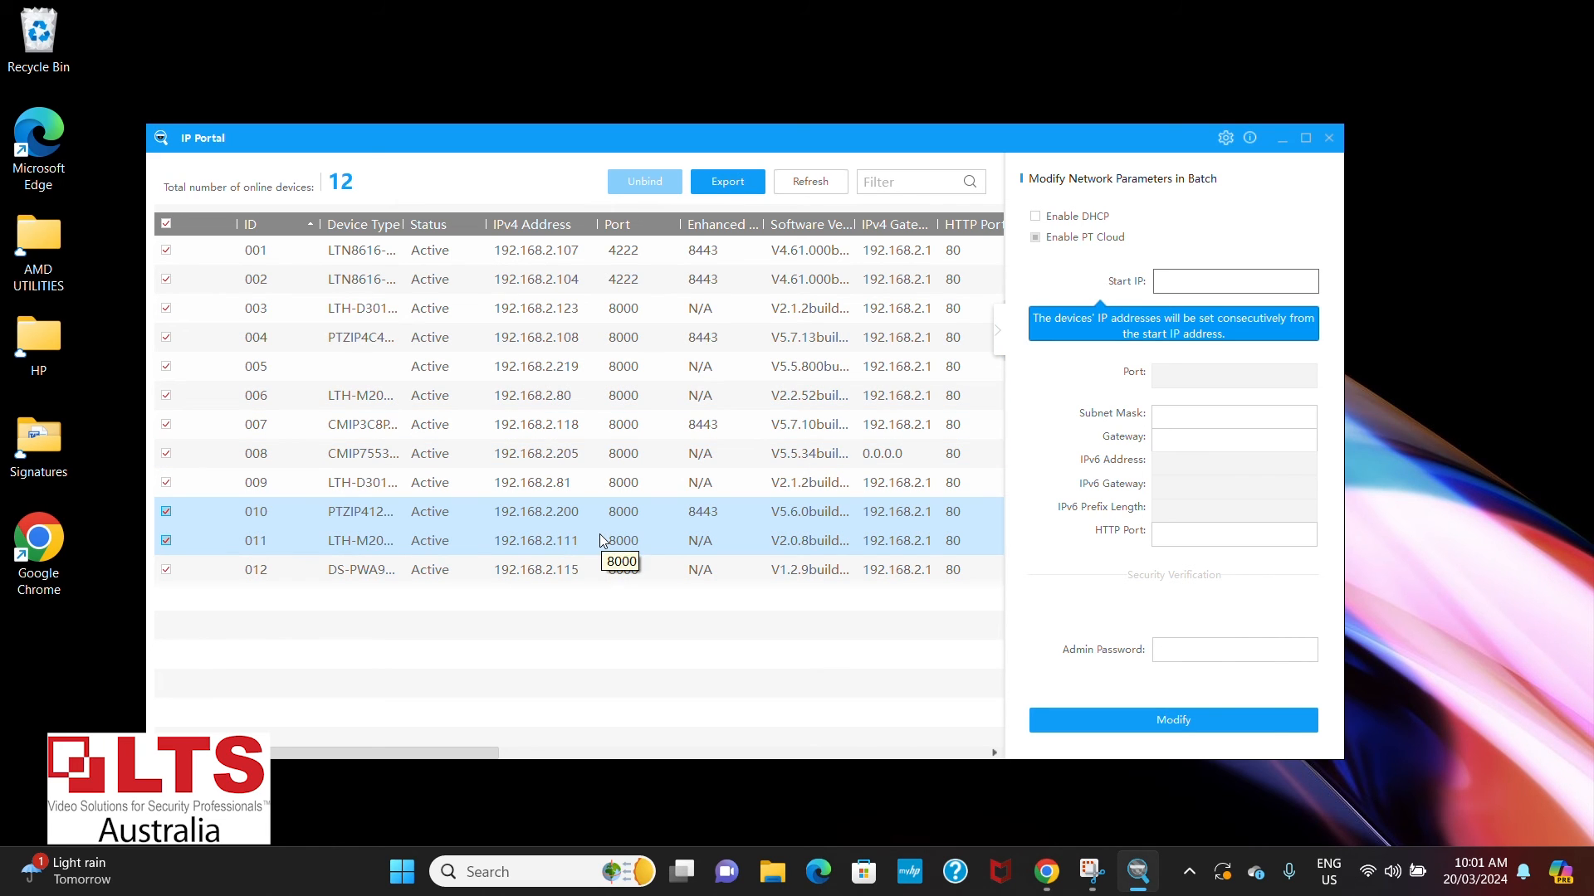
Step: View the language and region settings, cancel without changes, and show the program's version information
{"action": "left_click", "coordinate": [1226, 137]}
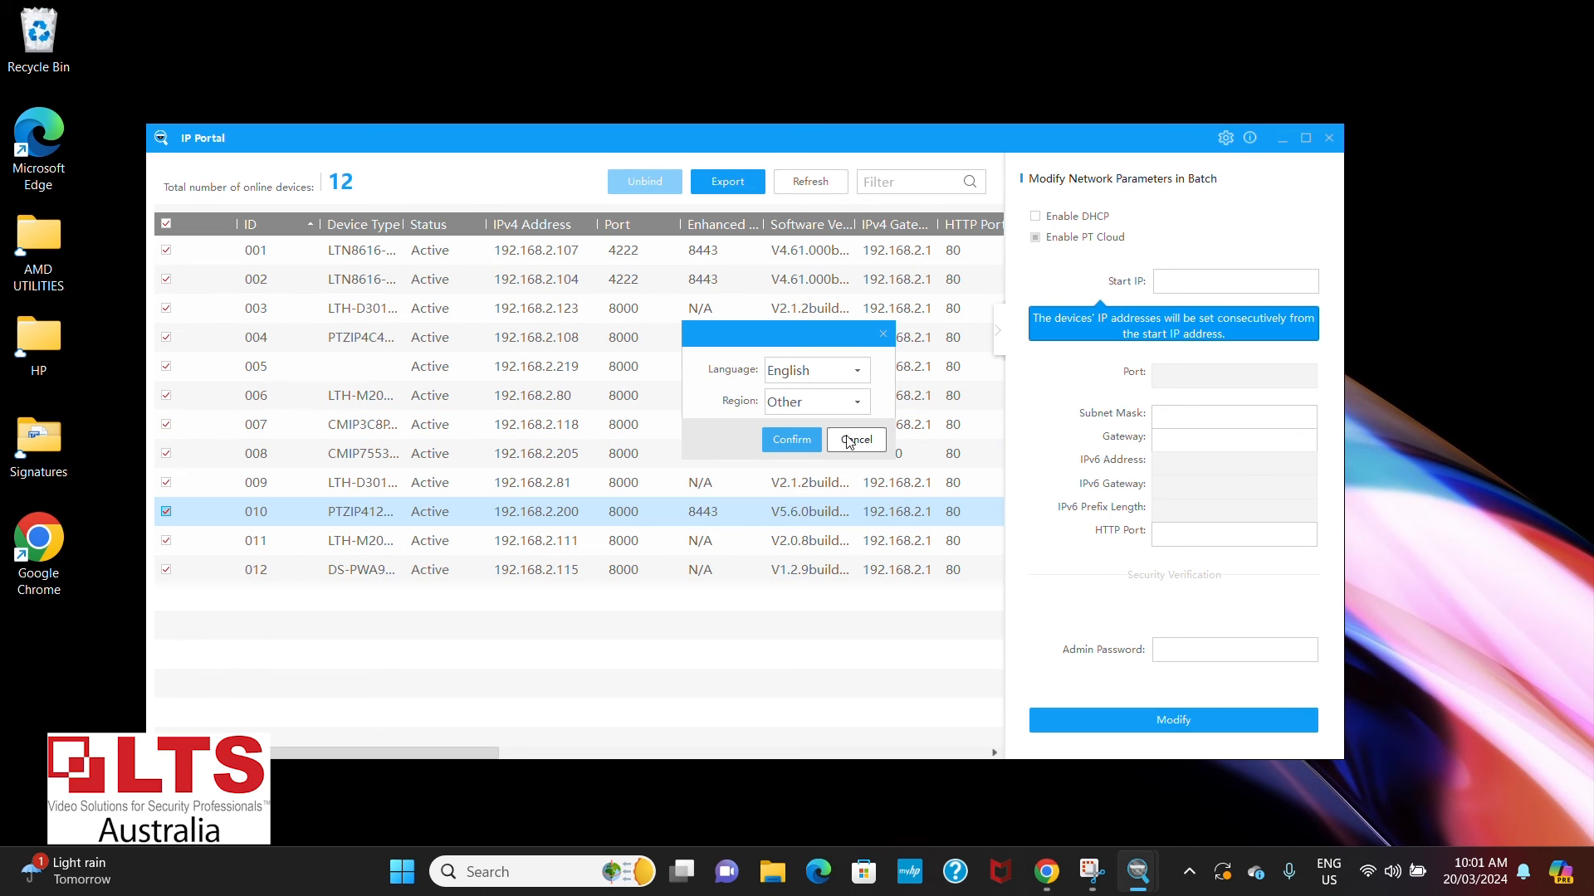
{"action": "left_click", "coordinate": [856, 440]}
{"action": "left_click", "coordinate": [1249, 138]}
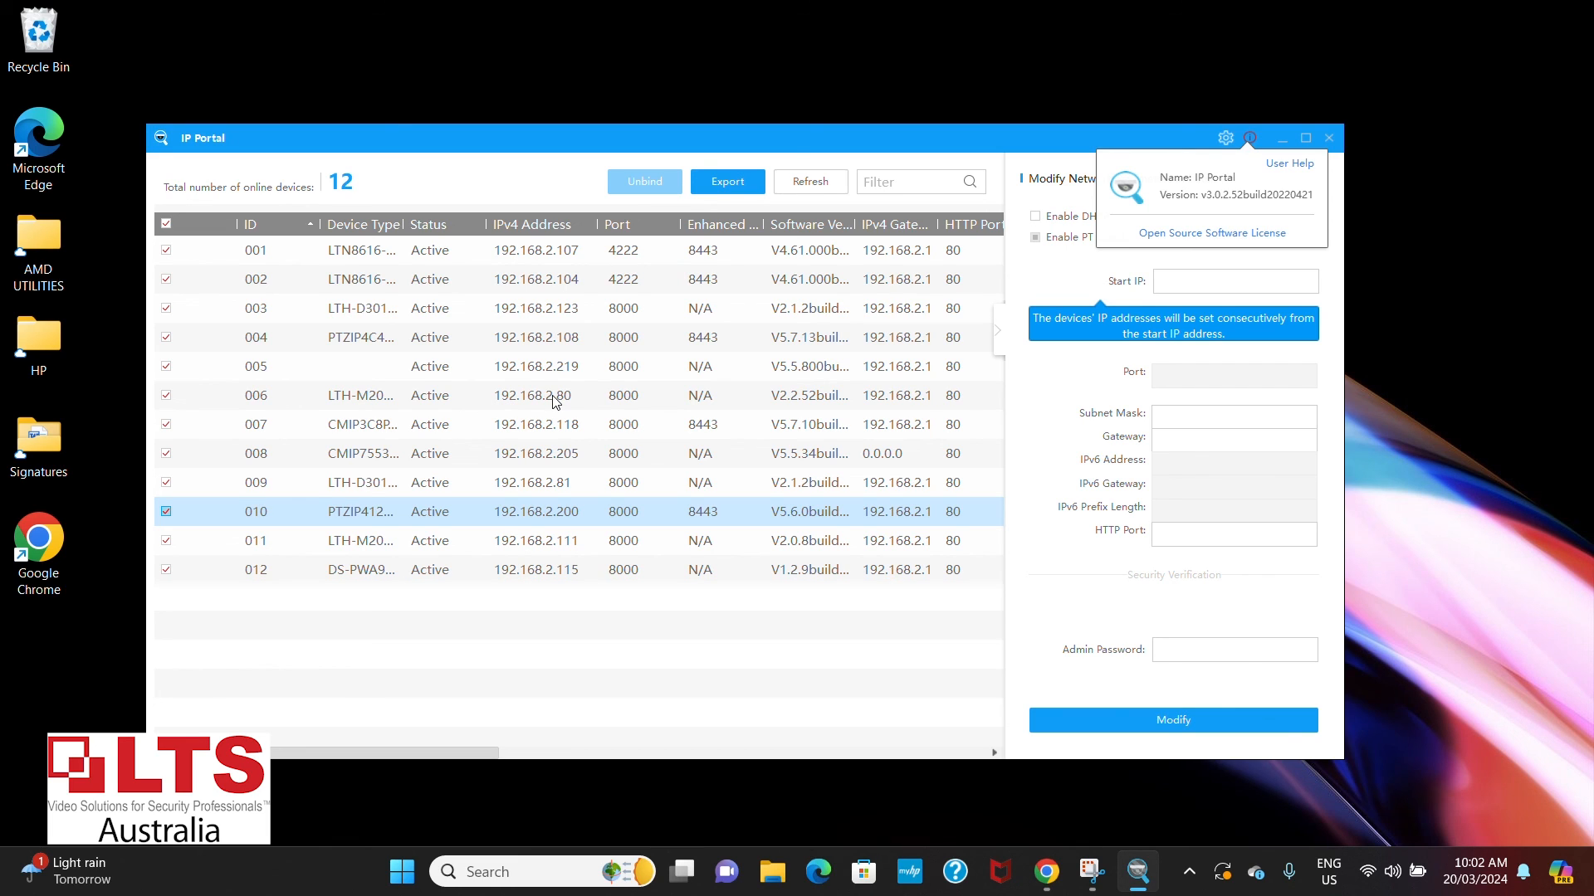
Step: Close the version information and deselect all devices in the list
{"action": "left_click", "coordinate": [168, 220]}
{"action": "left_click", "coordinate": [167, 221]}
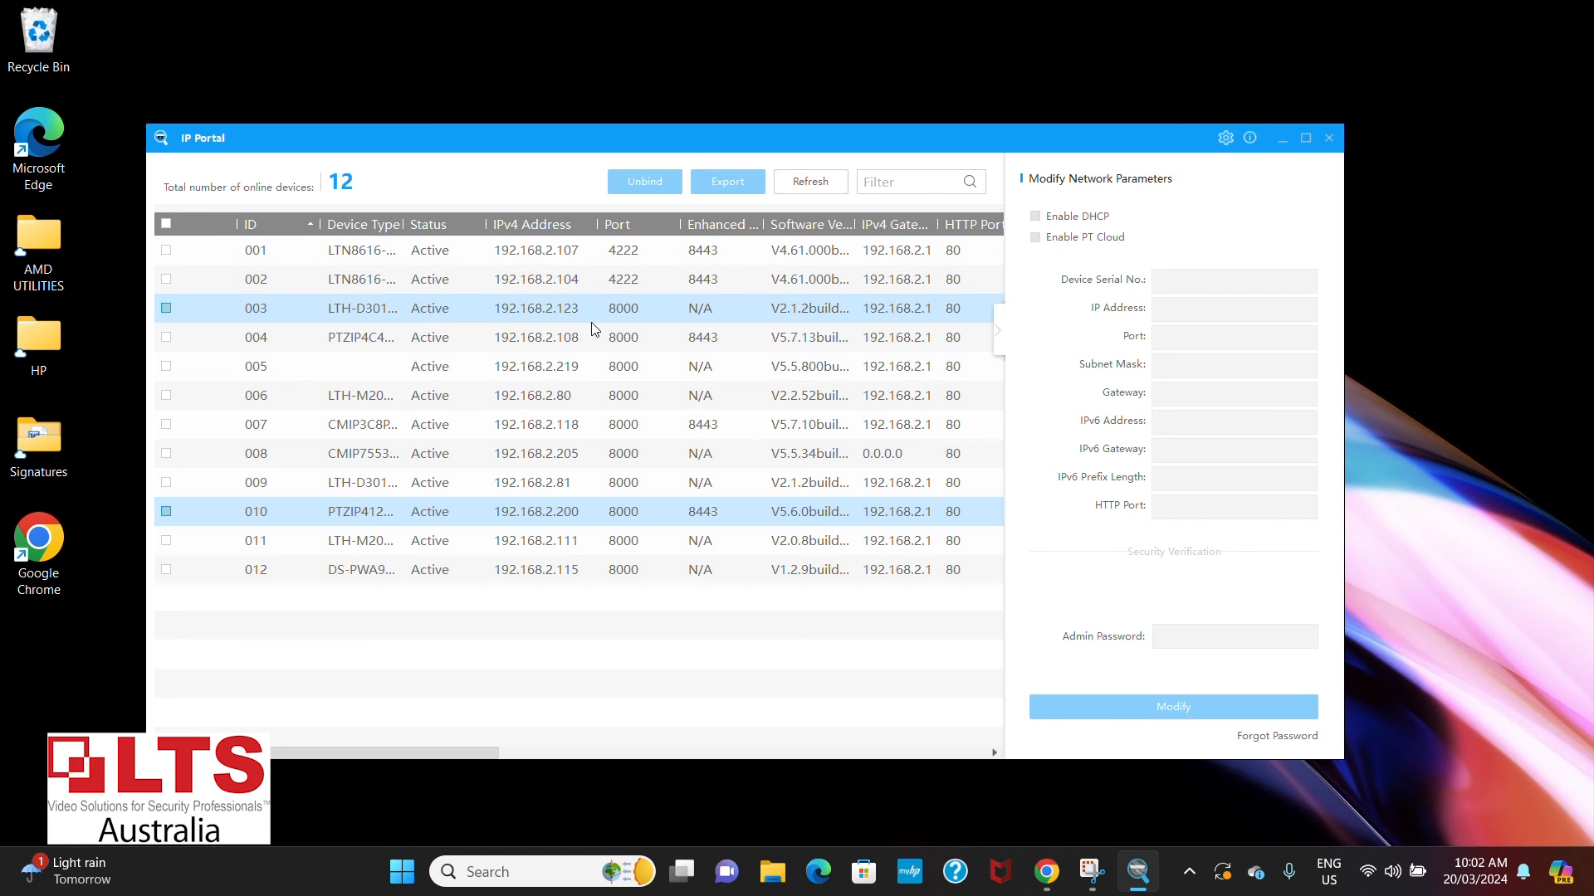
{"action": "left_click", "coordinate": [590, 336]}
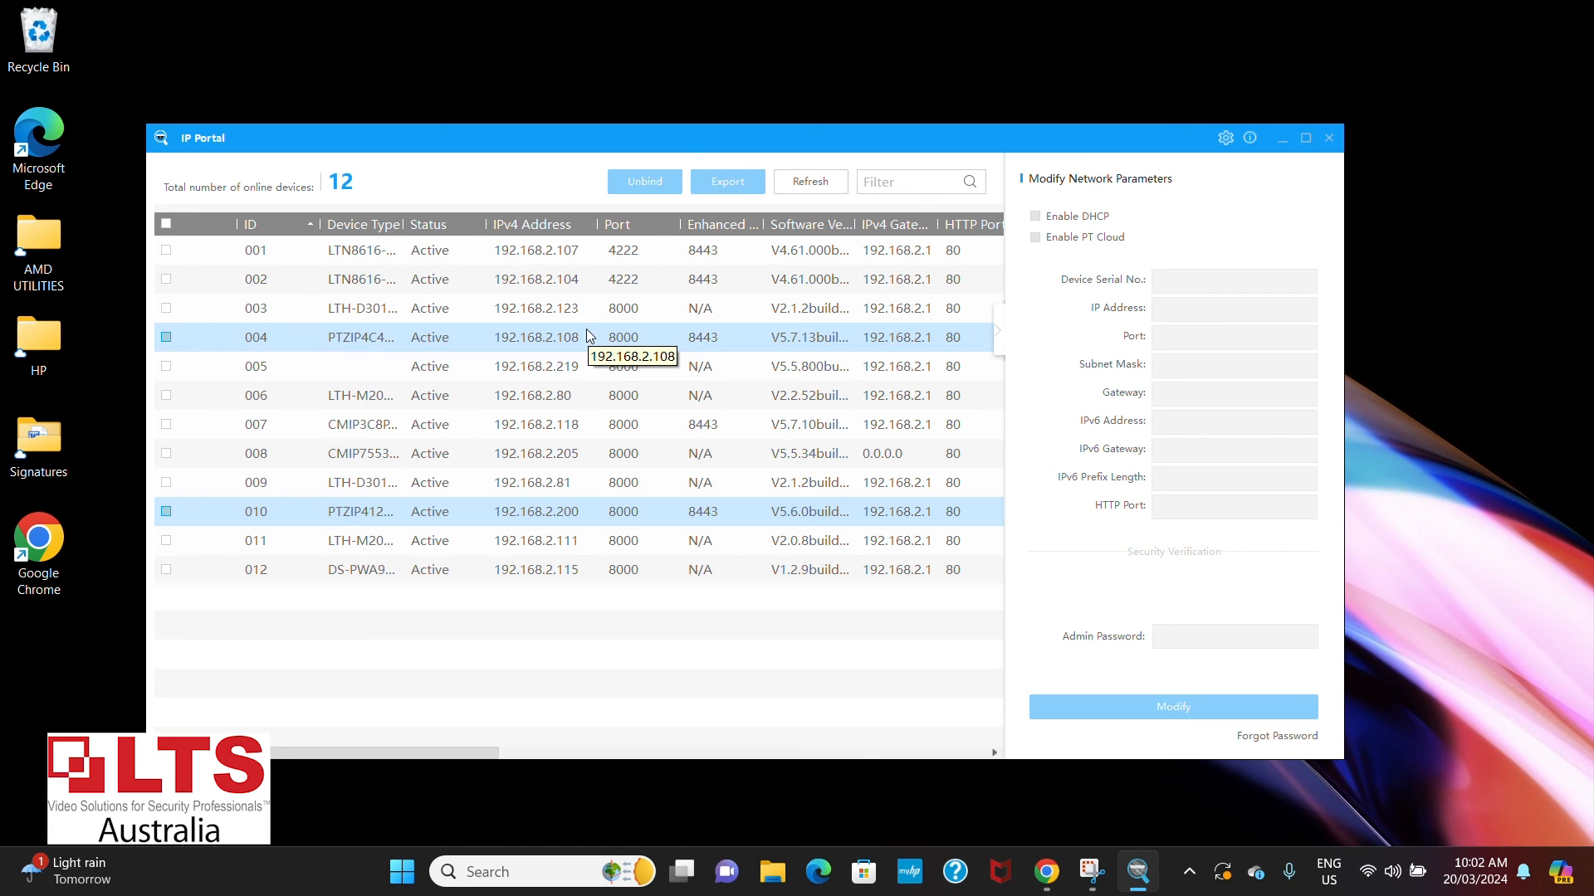